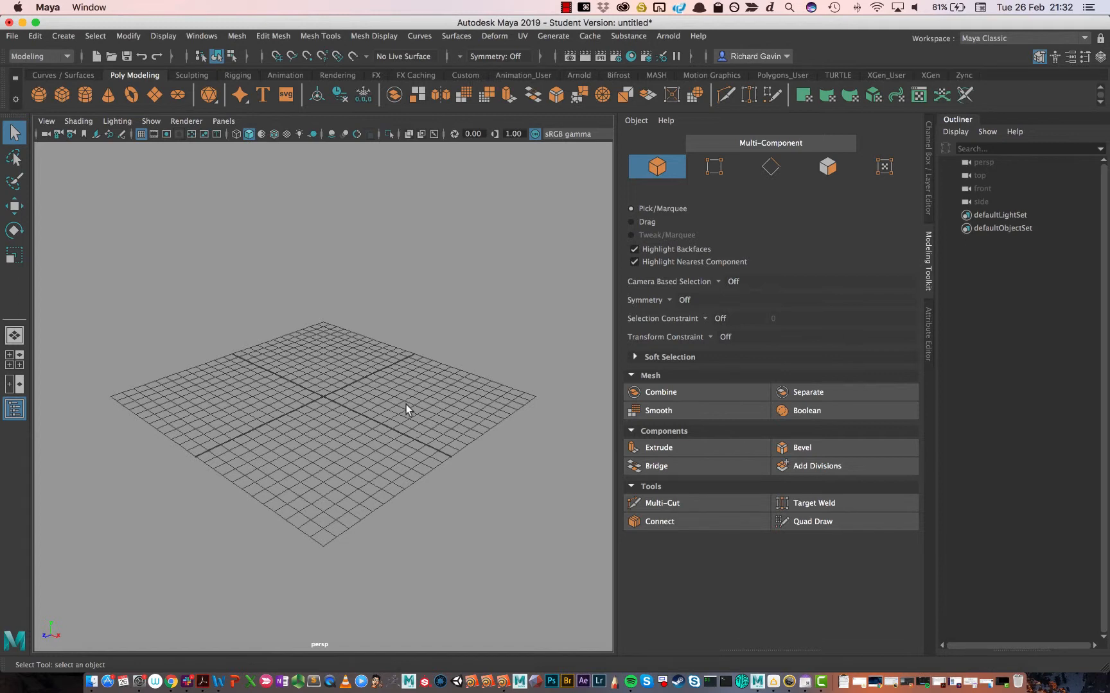
- Create a polygon plane at the origin and frame it in the perspective view
{"action": "scroll", "coordinate": [392, 411], "scroll_direction": "up", "scroll_amount": 5}
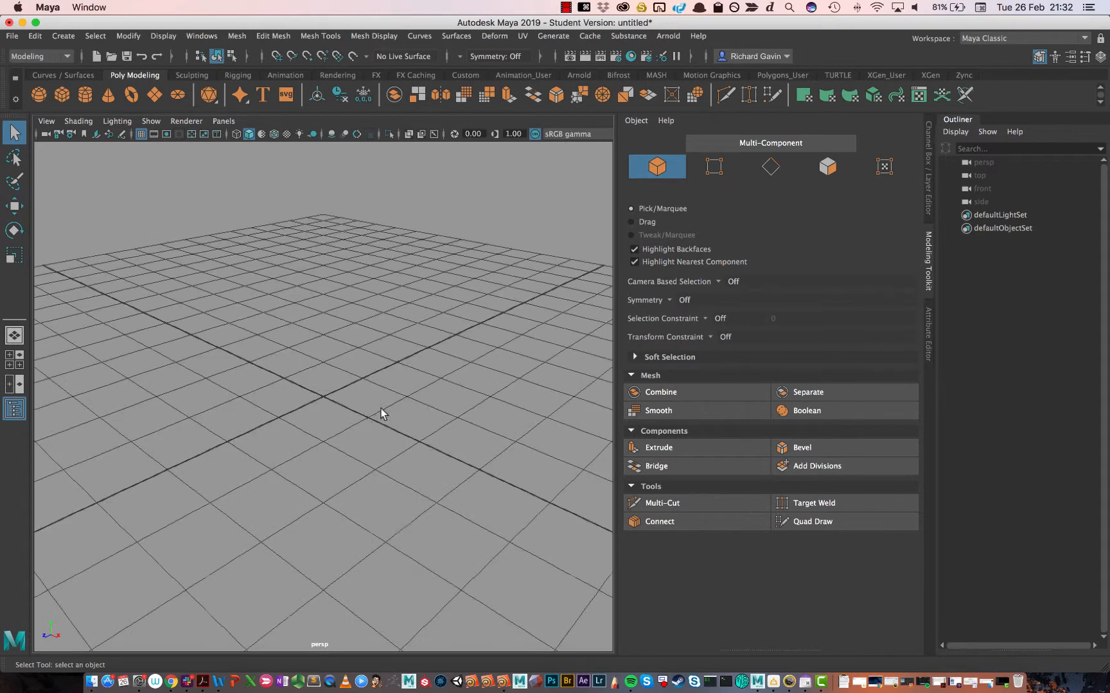
{"action": "right_click", "coordinate": [368, 409], "text": "shift"}
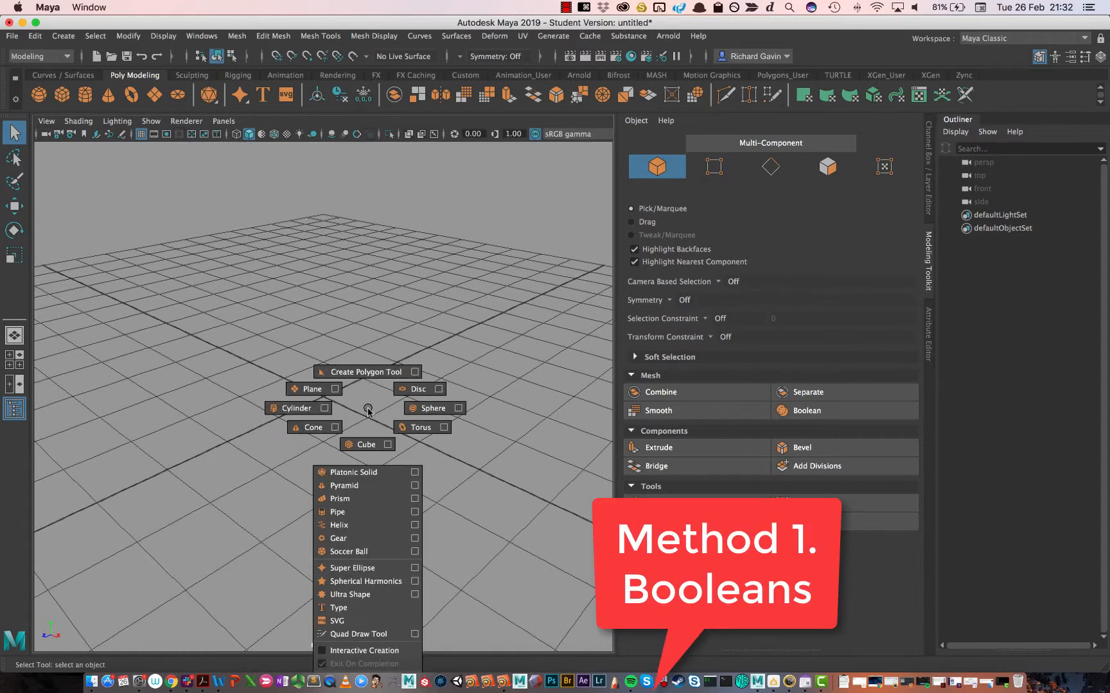
{"action": "left_click", "coordinate": [313, 391]}
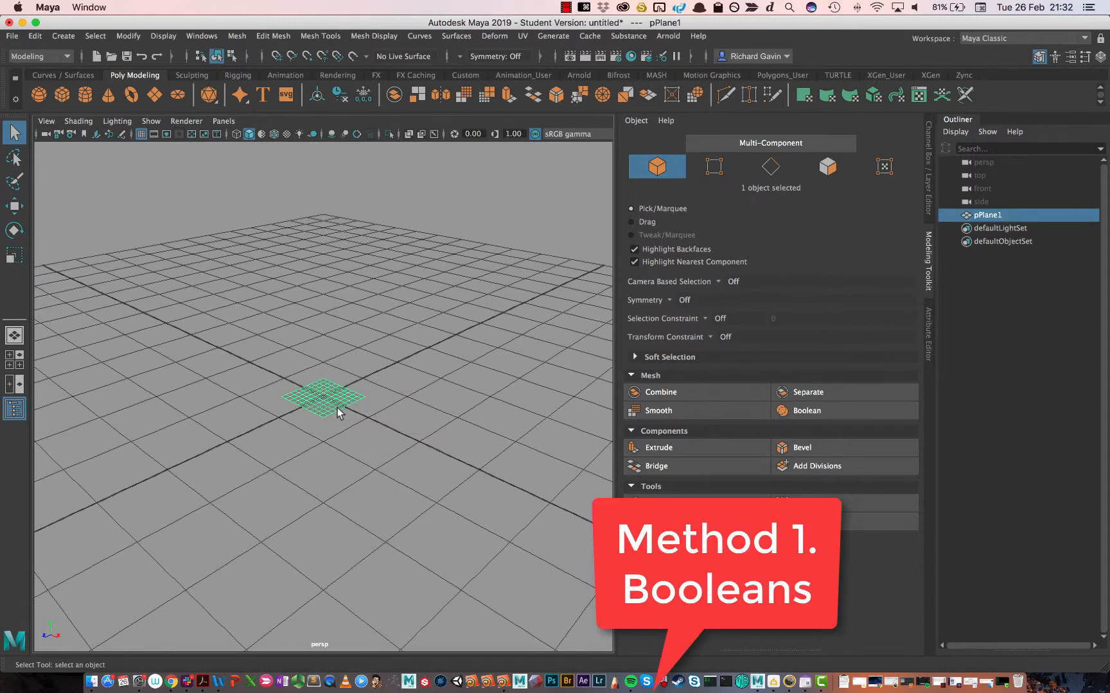
{"action": "scroll", "coordinate": [338, 413], "scroll_direction": "up", "scroll_amount": 1}
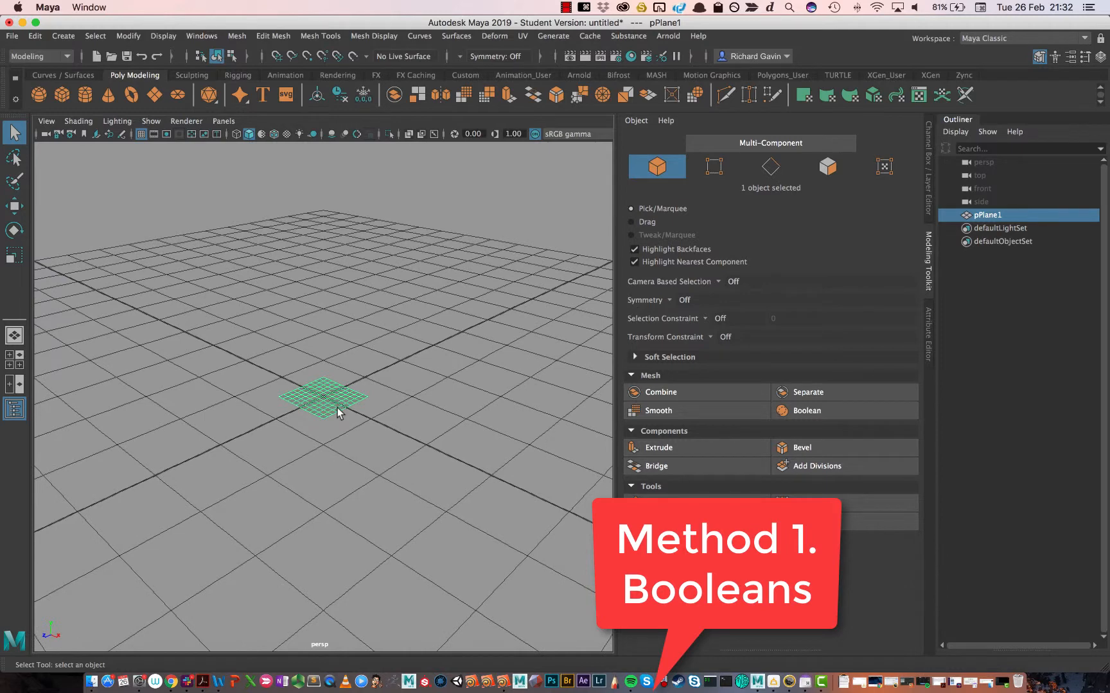
{"action": "key", "text": "f"}
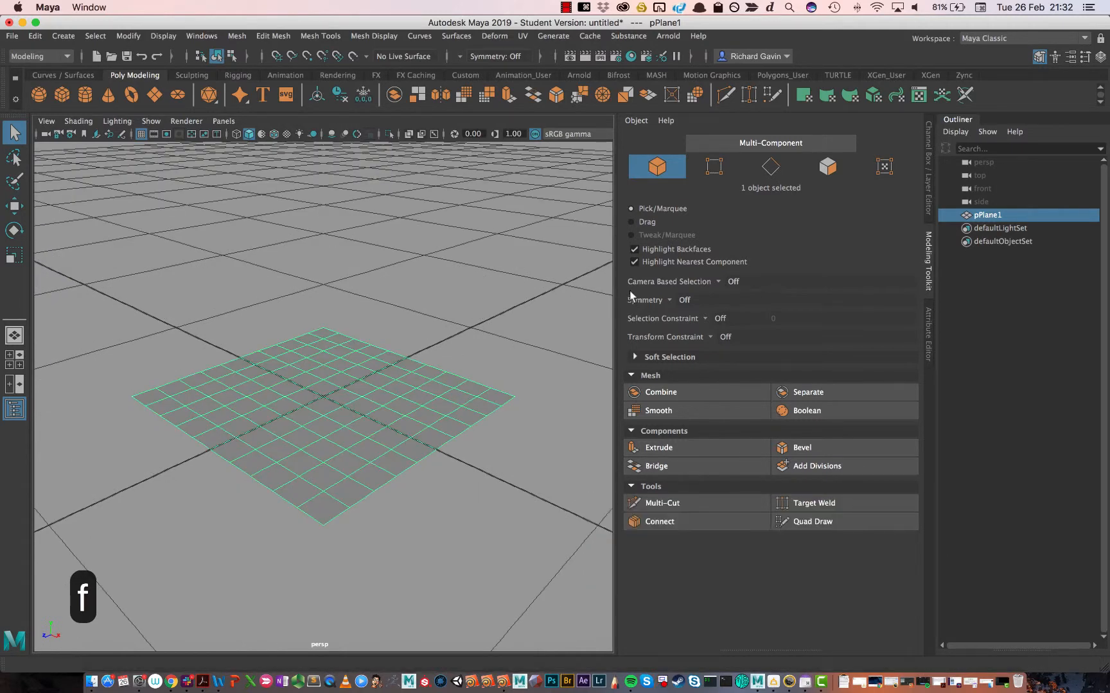
- Set the plane's width subdivisions and height subdivisions to 4 each
{"action": "key", "text": "ctrl+a"}
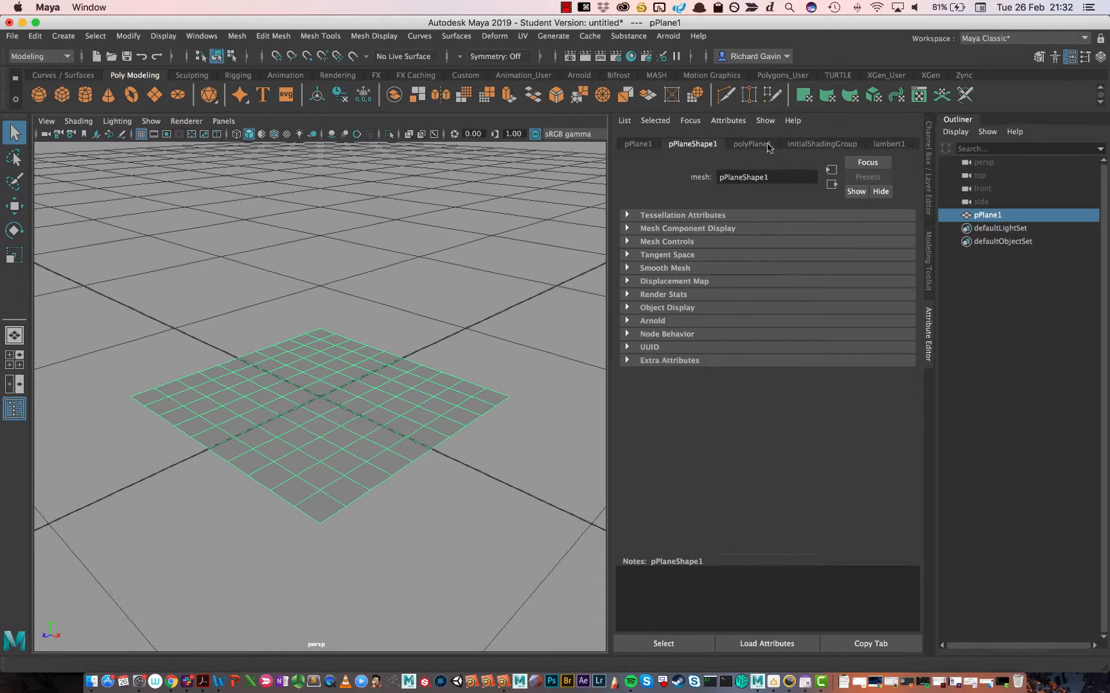
{"action": "left_click", "coordinate": [766, 145]}
{"action": "double_click", "coordinate": [747, 260]}
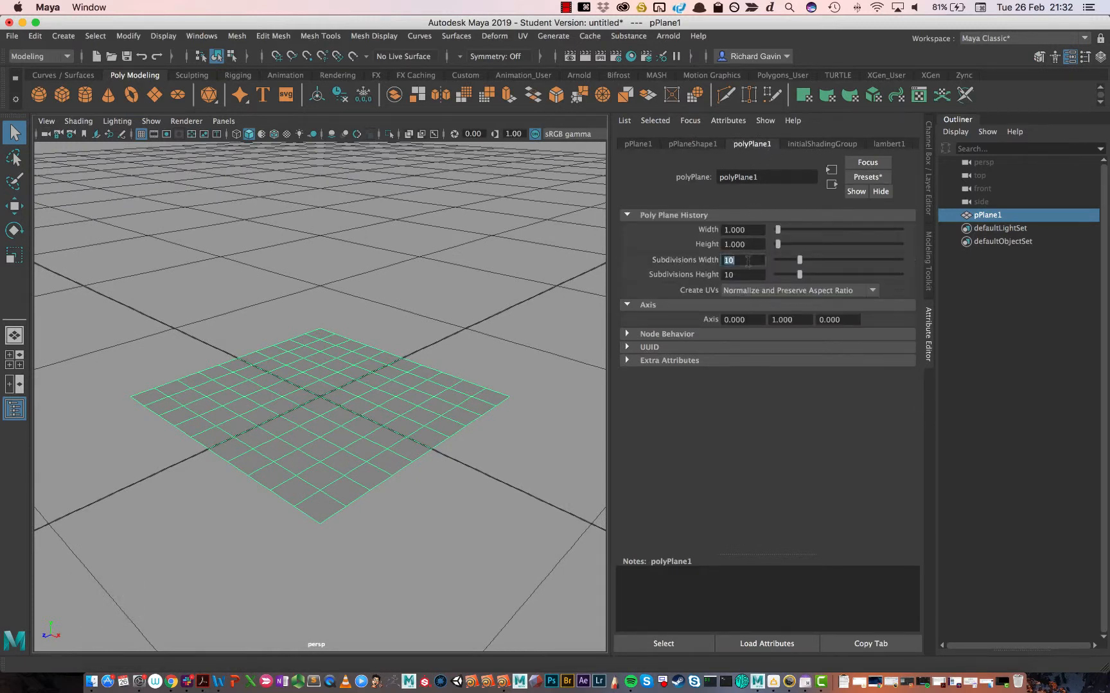
{"action": "type", "text": "4"}
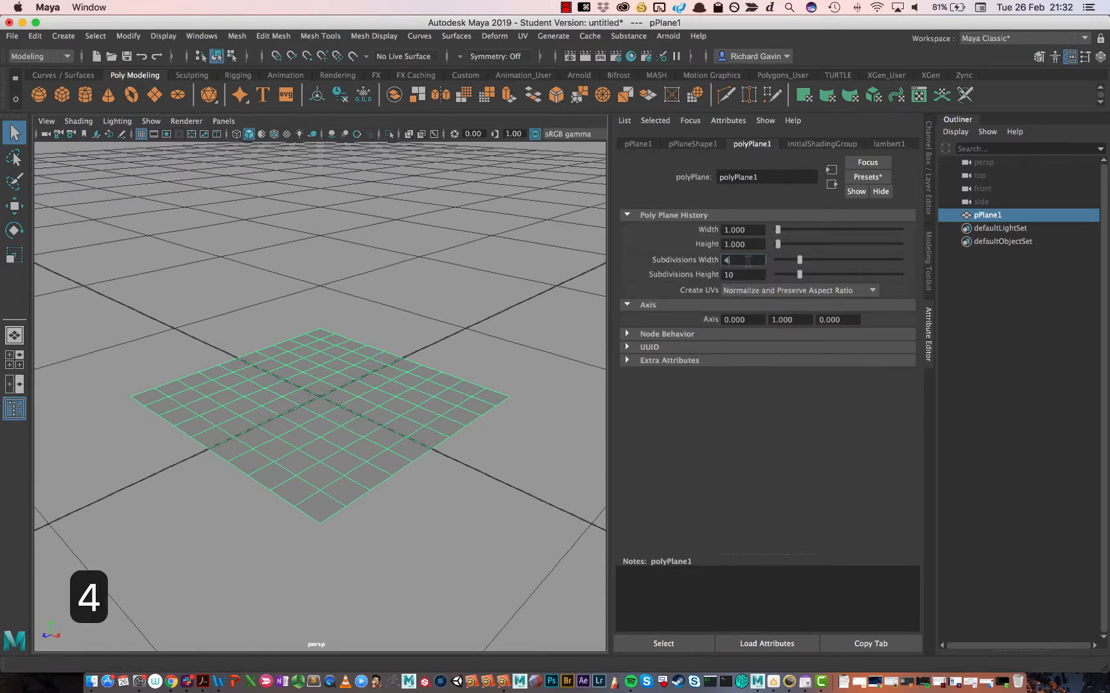
{"action": "key", "text": "Tab"}
{"action": "type", "text": "4"}
{"action": "key", "text": "Return"}
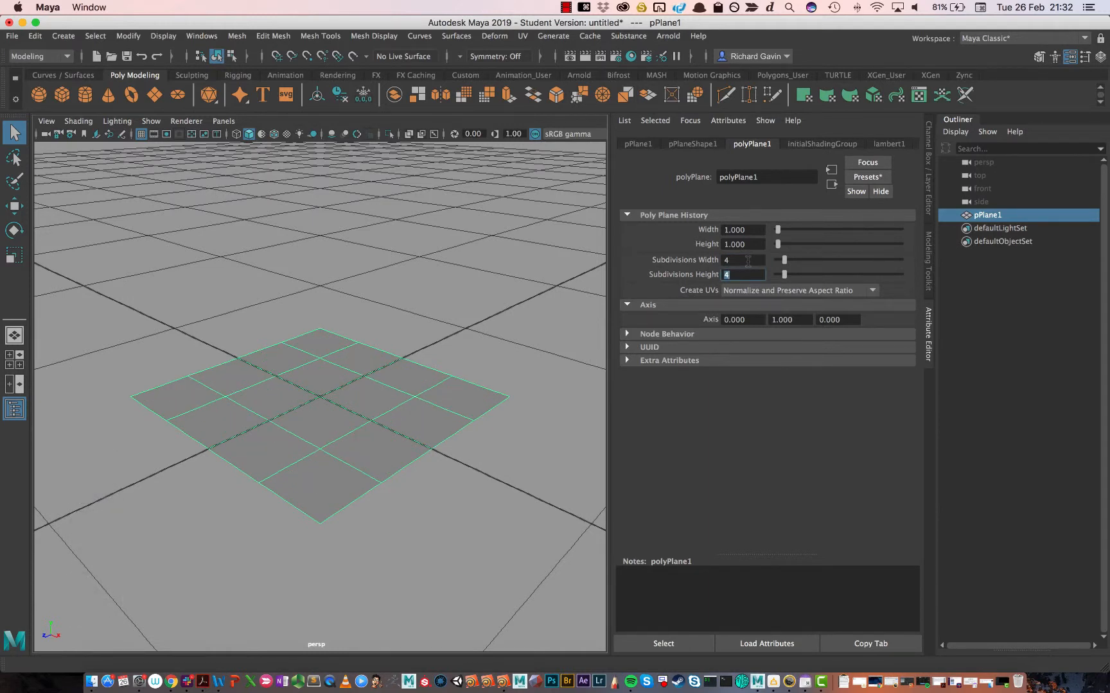
- Hide the viewport grid and turn on the Poly Count heads-up display
{"action": "left_click", "coordinate": [139, 134]}
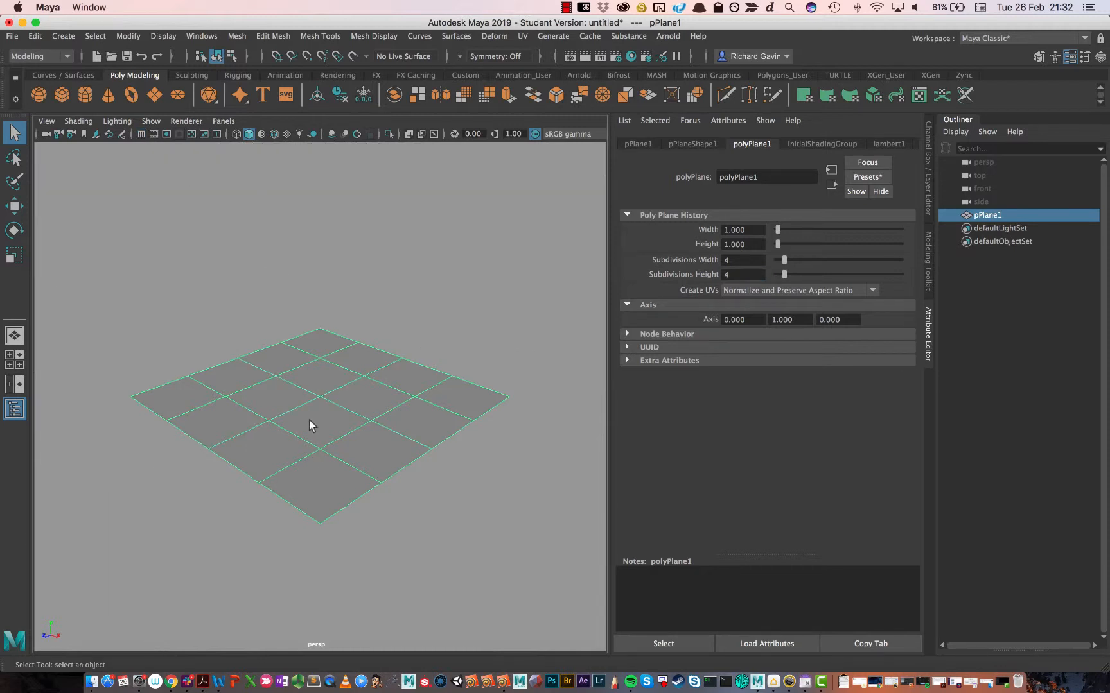
{"action": "left_click", "coordinate": [163, 36]}
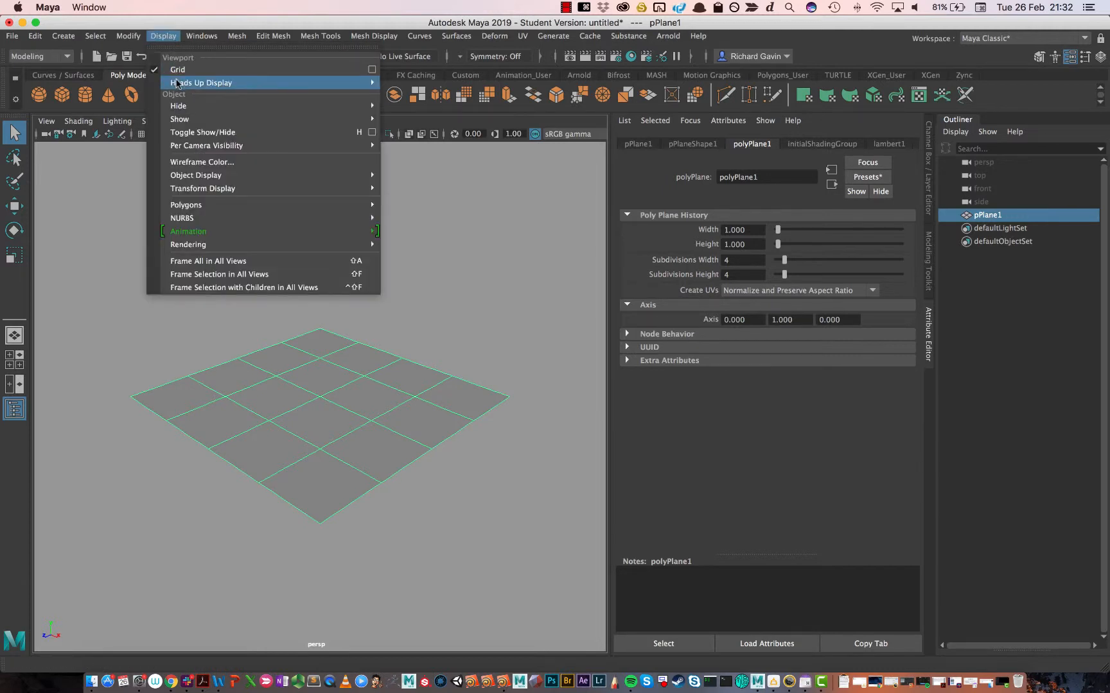
{"action": "mouse_move", "coordinate": [190, 84]}
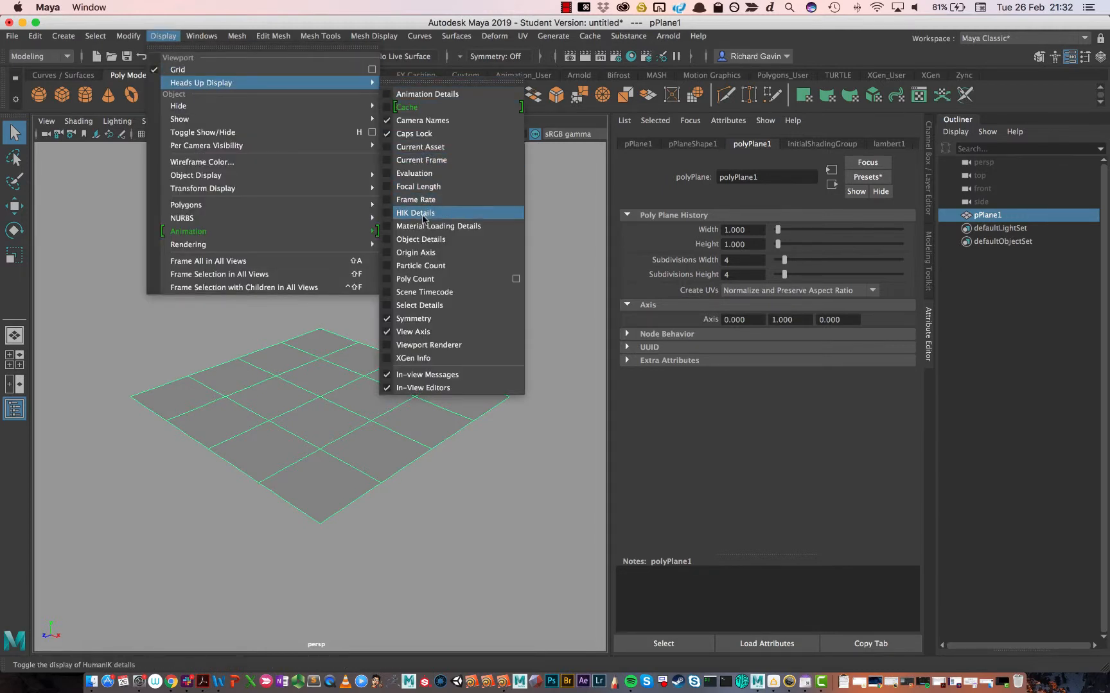
{"action": "left_click", "coordinate": [424, 279]}
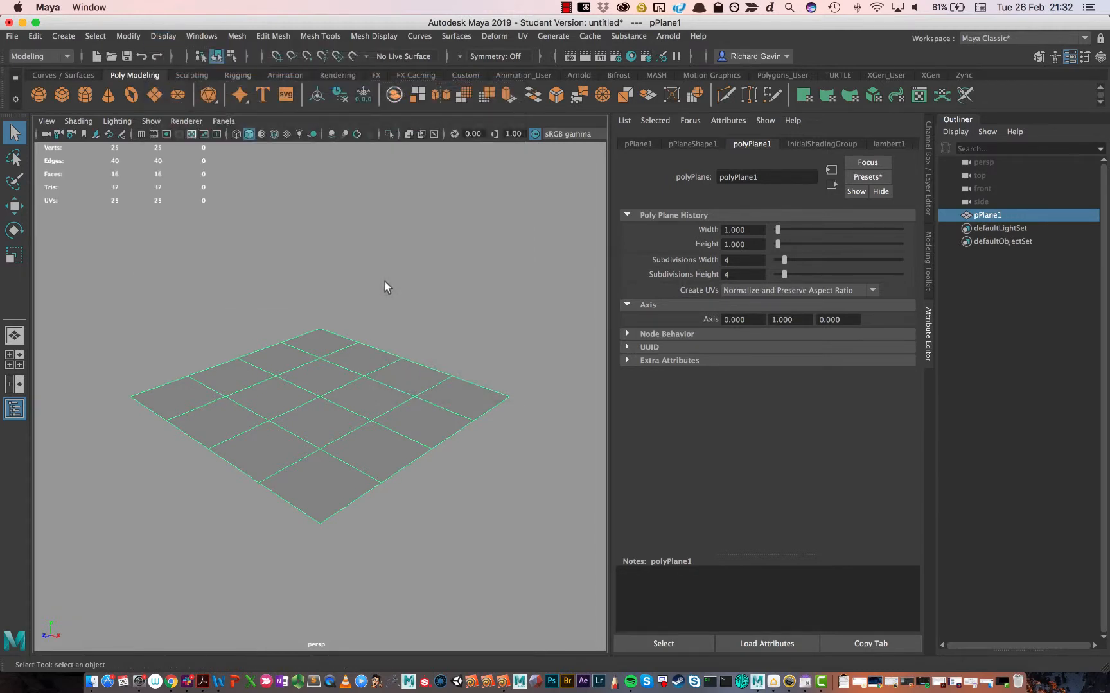
- Deselect the plane and turn on Wireframe on Shaded in the perspective view
{"action": "left_click", "coordinate": [219, 292]}
{"action": "left_click", "coordinate": [75, 122]}
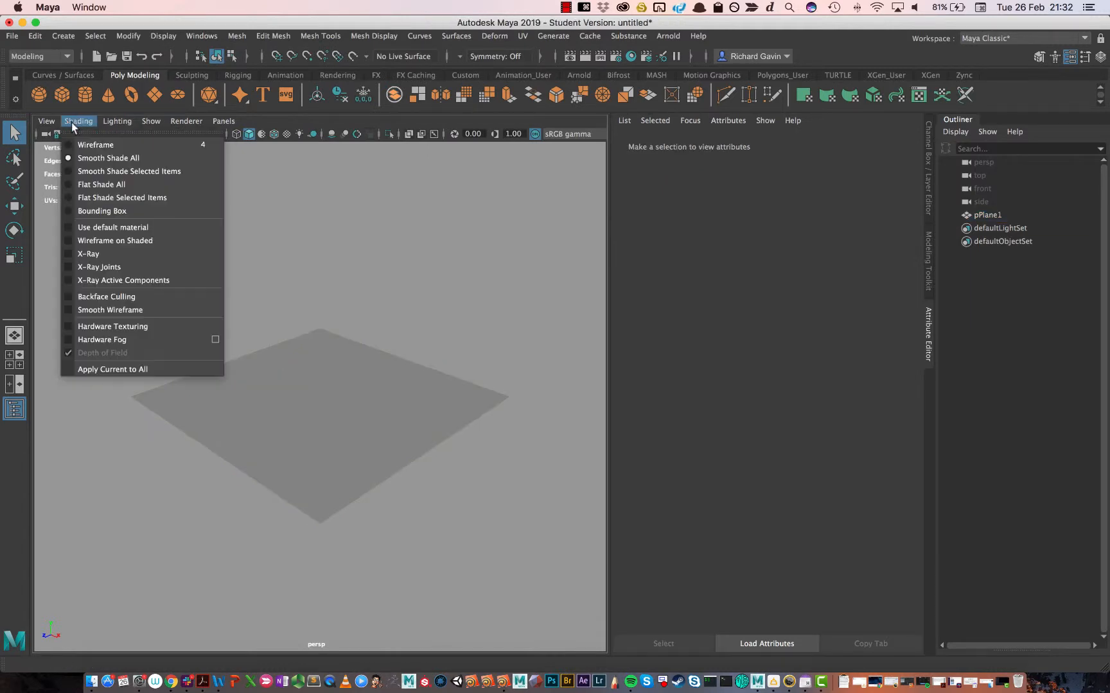
{"action": "left_click", "coordinate": [111, 242]}
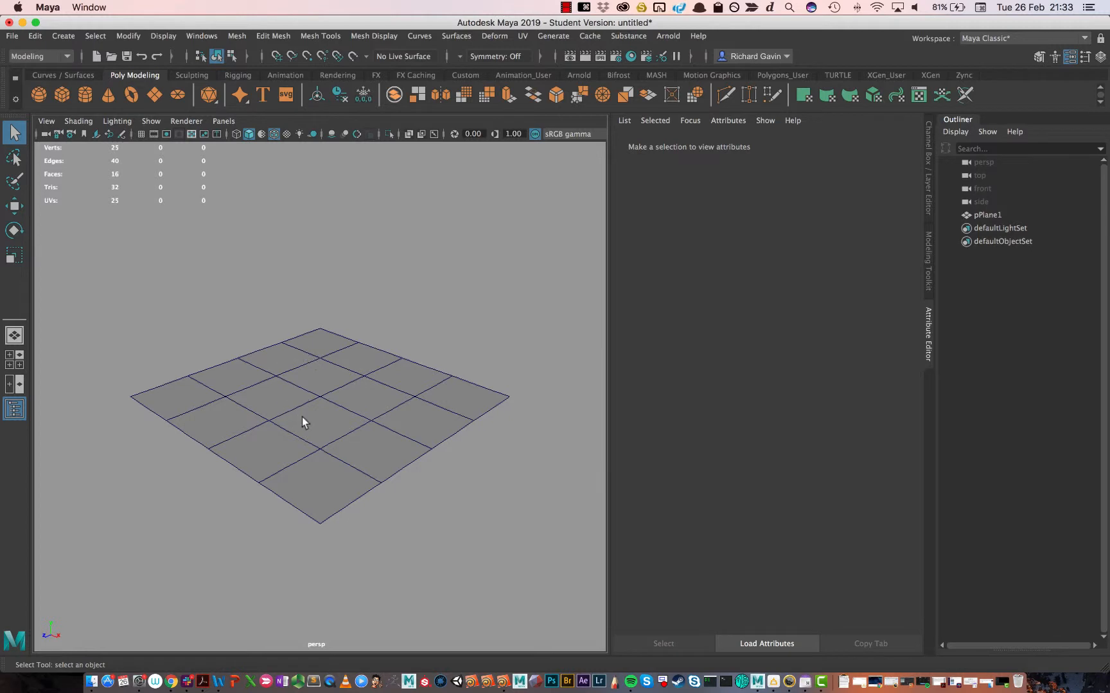
- Create a polygon cylinder at the origin with nothing else selected
{"action": "left_click", "coordinate": [338, 414]}
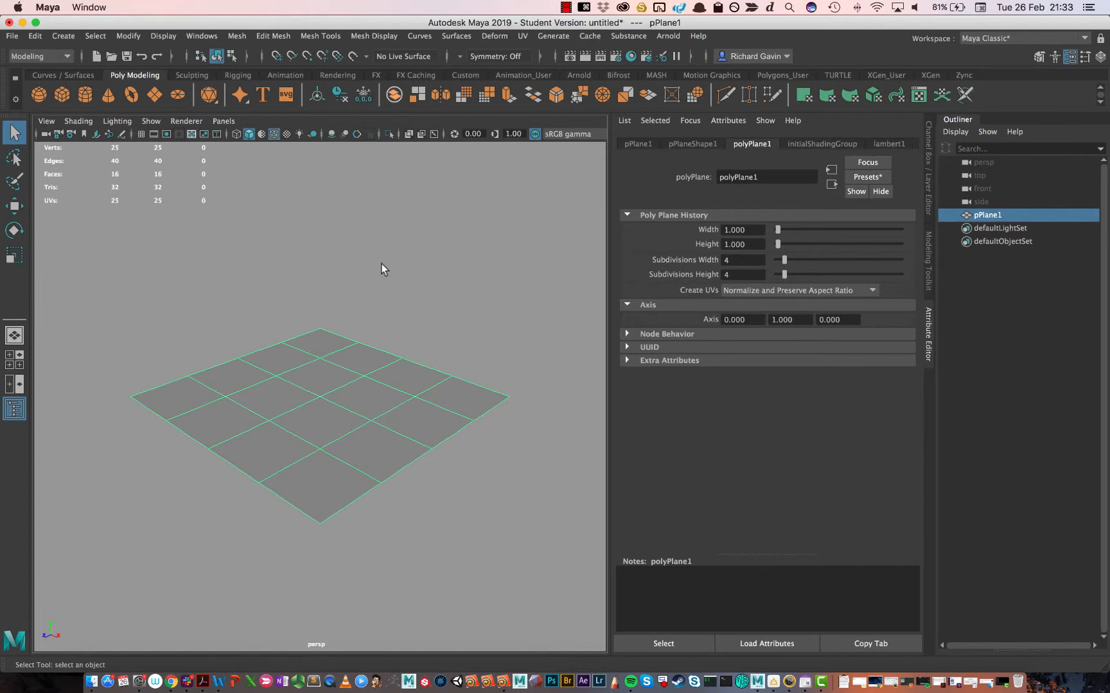
{"action": "left_click", "coordinate": [411, 327]}
{"action": "right_click", "coordinate": [411, 332], "text": "shift"}
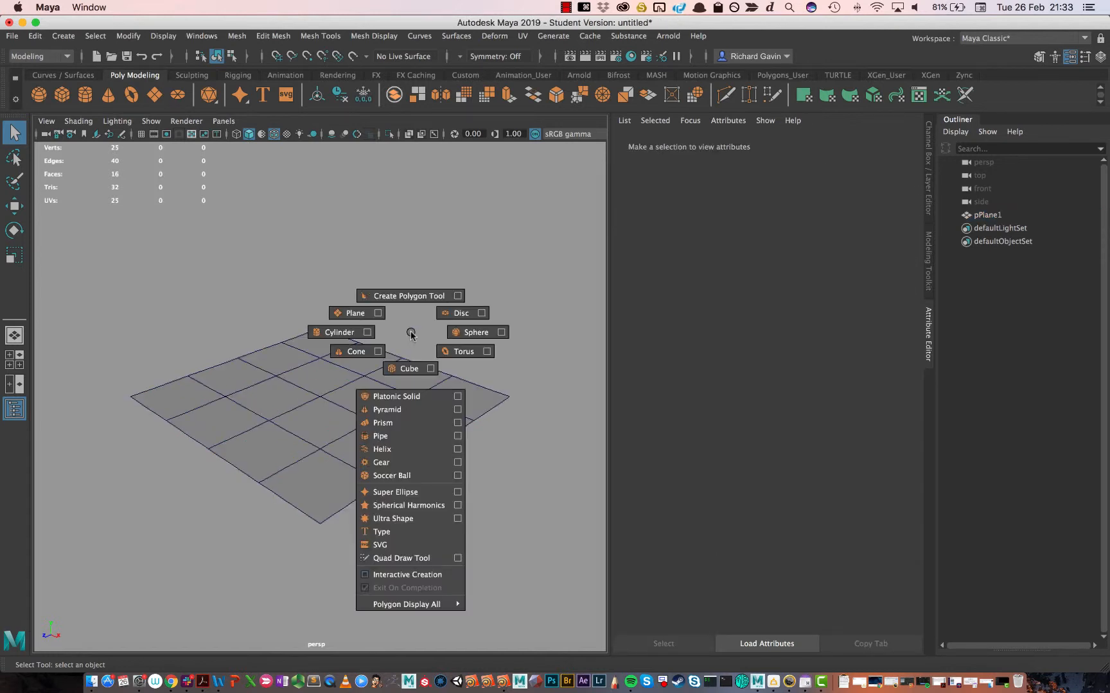
{"action": "right_click_drag", "start_coordinate": [411, 334], "coordinate": [359, 341], "text": "shift"}
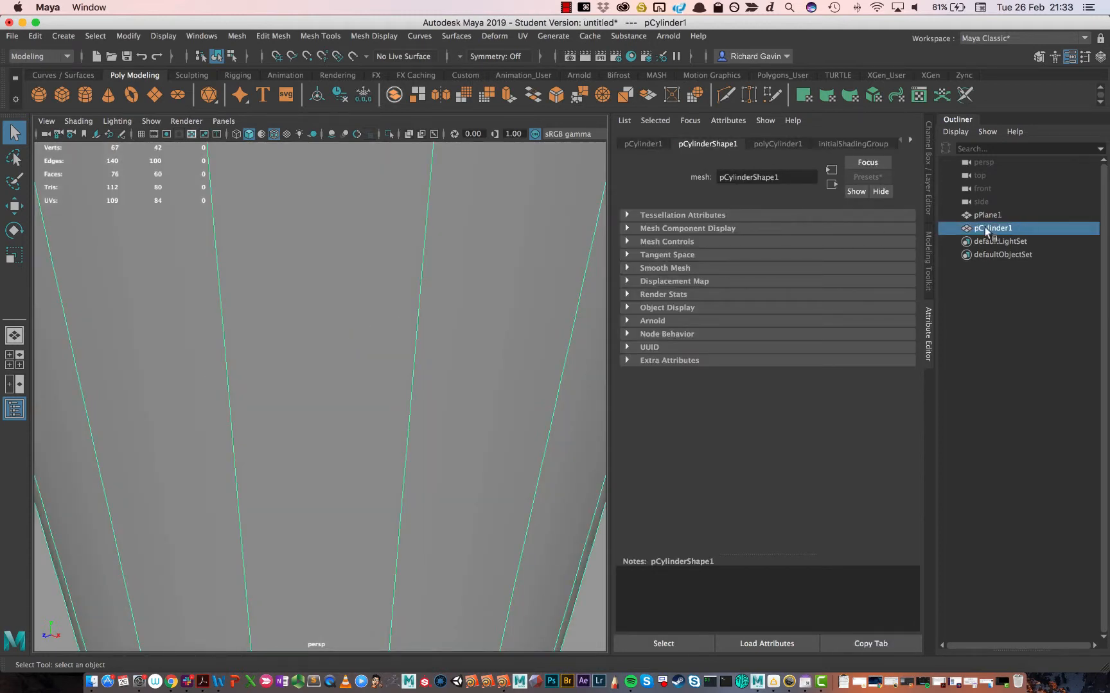
- Scale the plane to 5 in X, Y and Z so it extends beyond the cylinder
{"action": "left_click", "coordinate": [984, 216]}
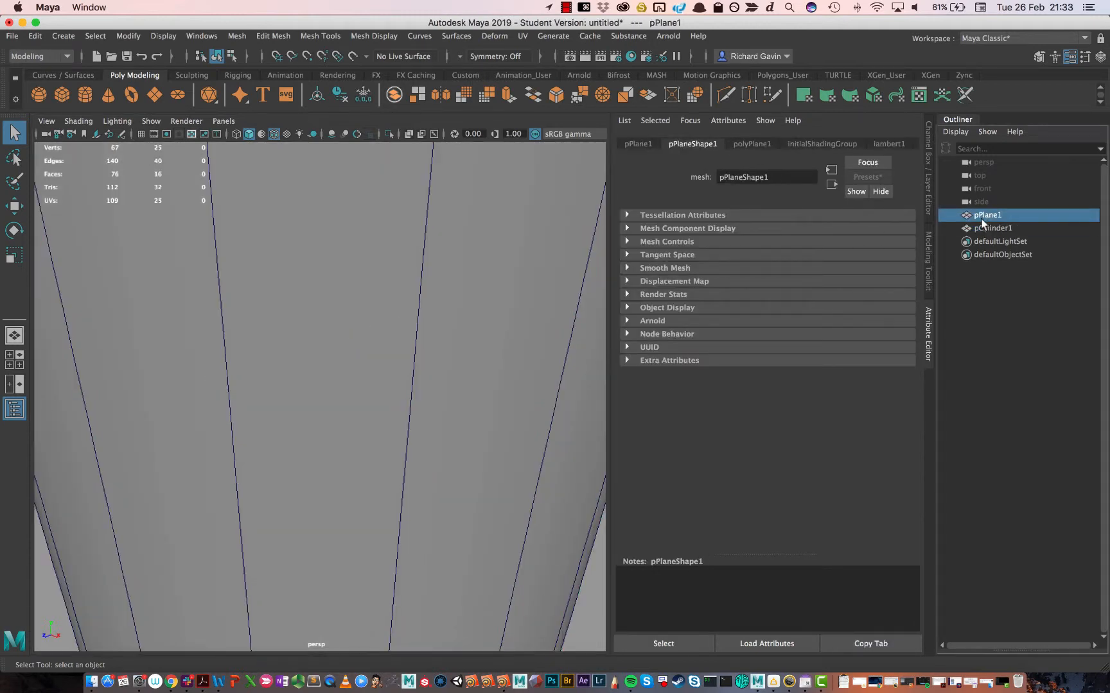
{"action": "left_click", "coordinate": [638, 144]}
{"action": "key", "text": "ctrl+a"}
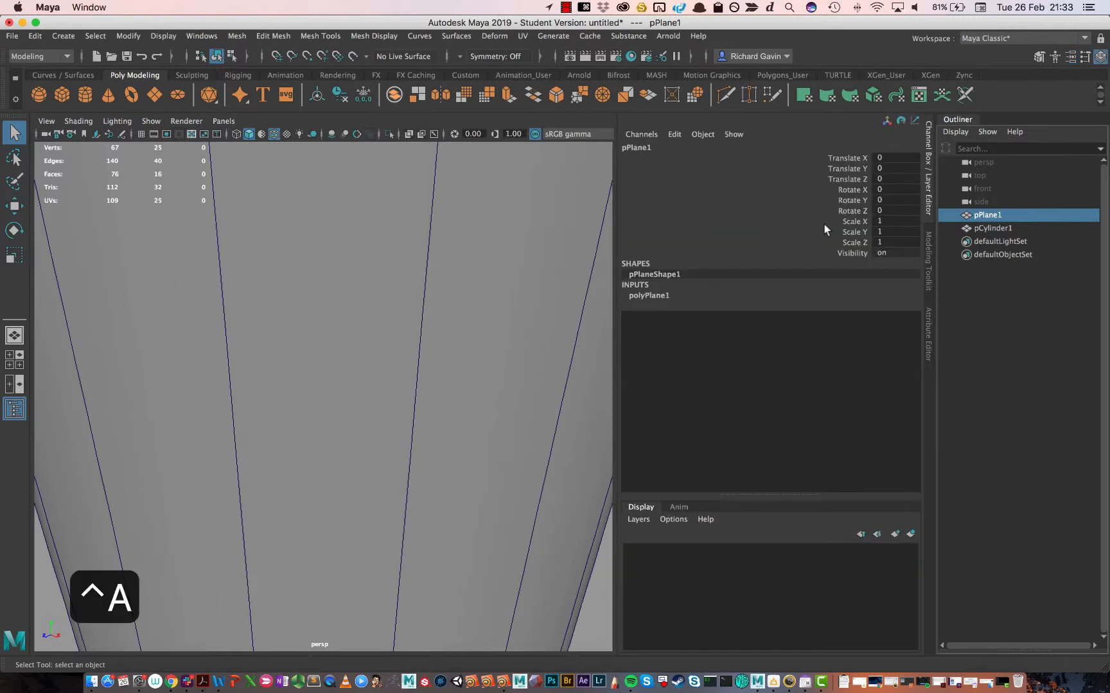
{"action": "left_click_drag", "start_coordinate": [873, 222], "coordinate": [882, 242]}
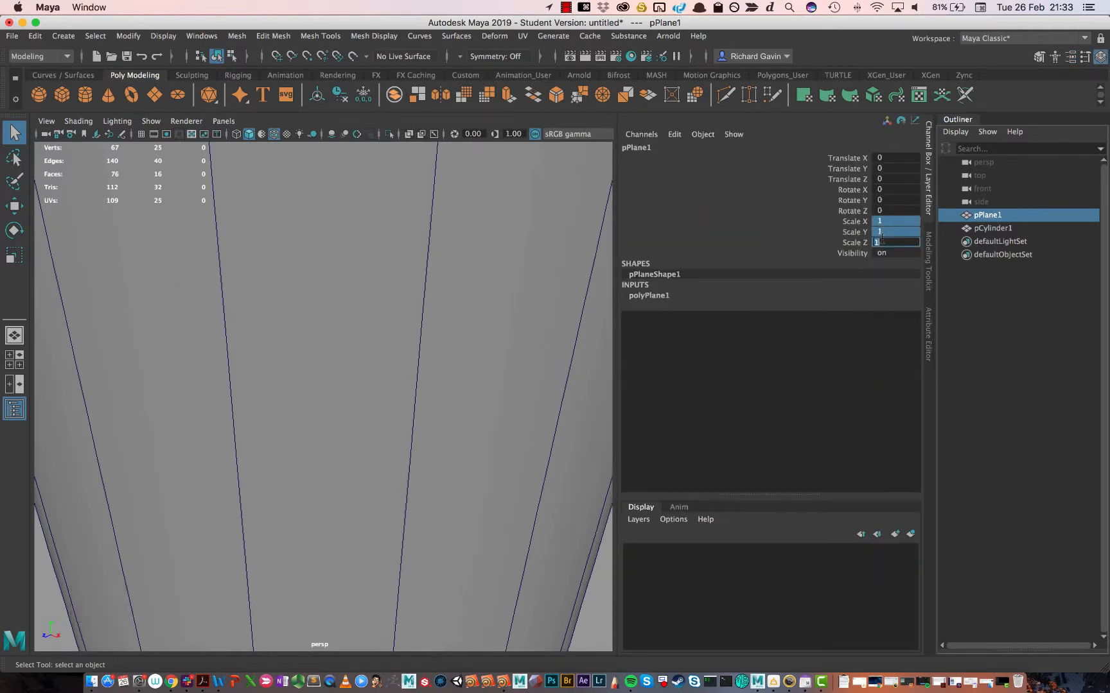
{"action": "type", "text": "5"}
{"action": "key", "text": "Return"}
{"action": "scroll", "coordinate": [270, 546], "scroll_direction": "down", "scroll_amount": 5}
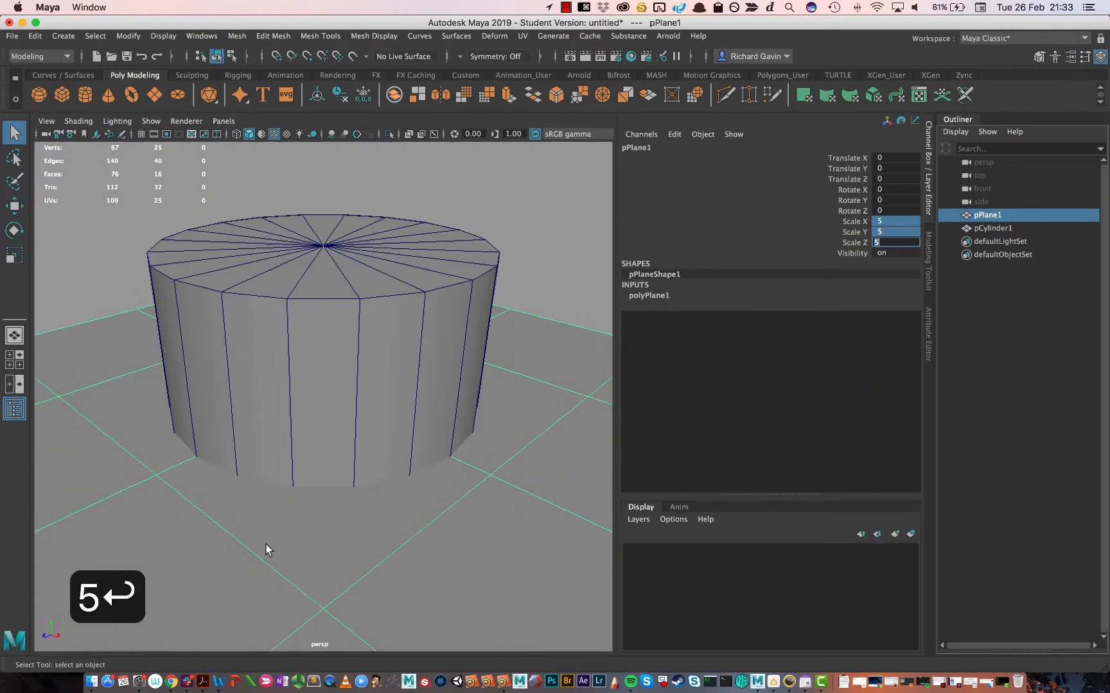
{"action": "left_click_drag", "start_coordinate": [280, 428], "coordinate": [329, 444], "text": "alt"}
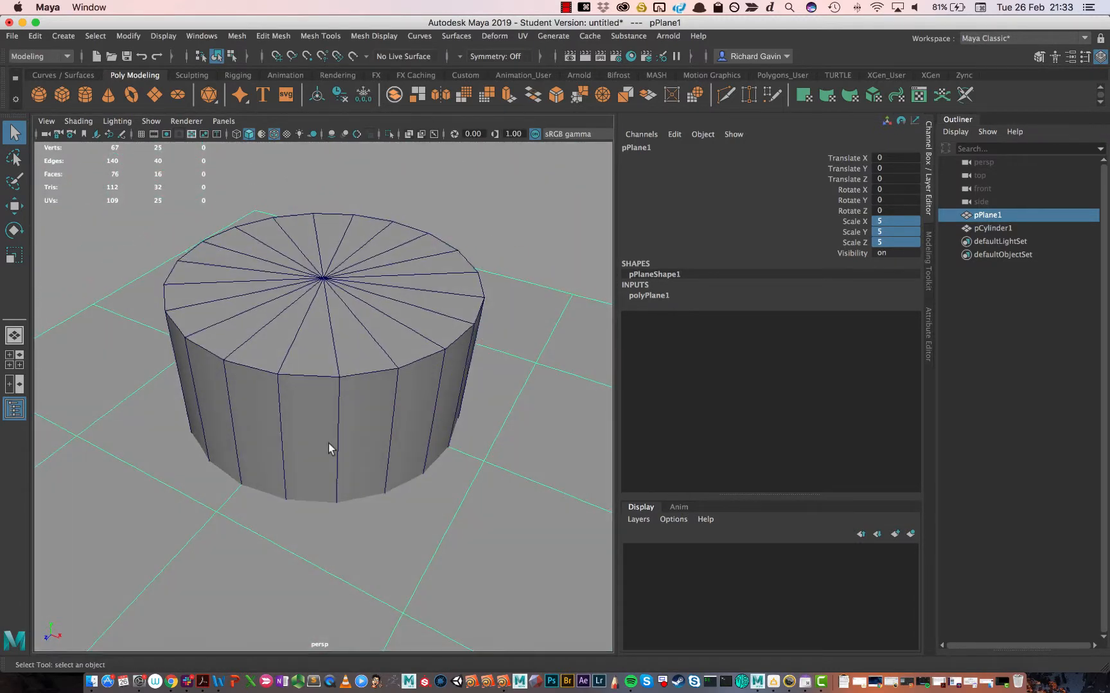
{"action": "left_click_drag", "start_coordinate": [379, 414], "coordinate": [382, 226], "text": "alt"}
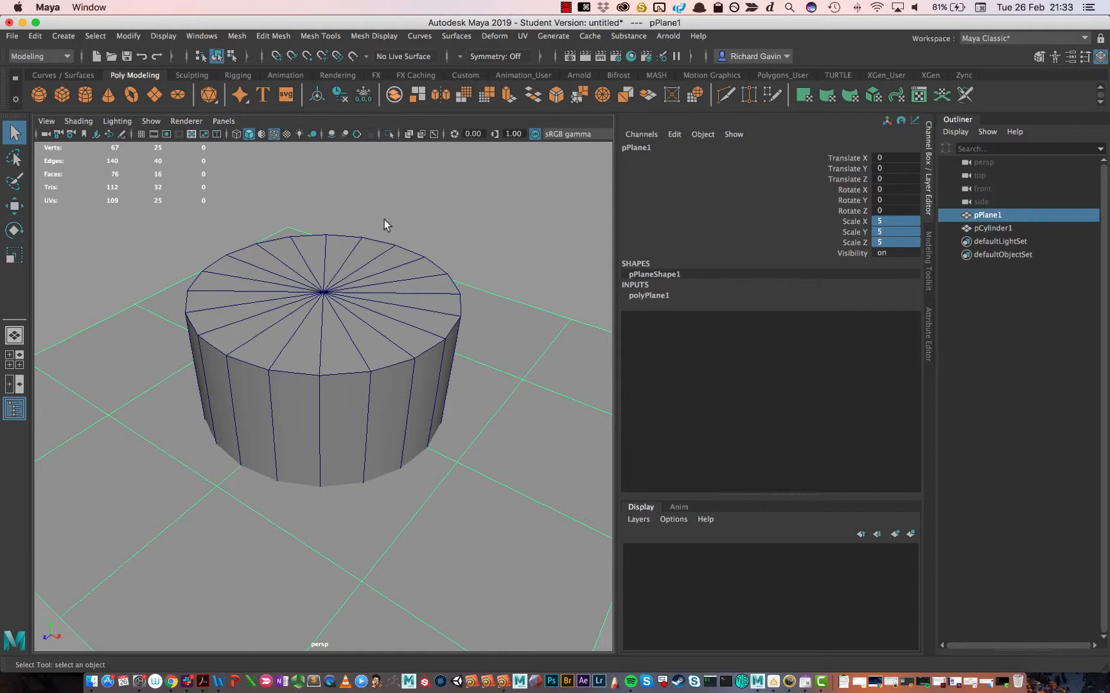
- Select the plane first and the cylinder second, and open the options for the Boolean Difference operation
{"action": "left_click", "coordinate": [384, 220]}
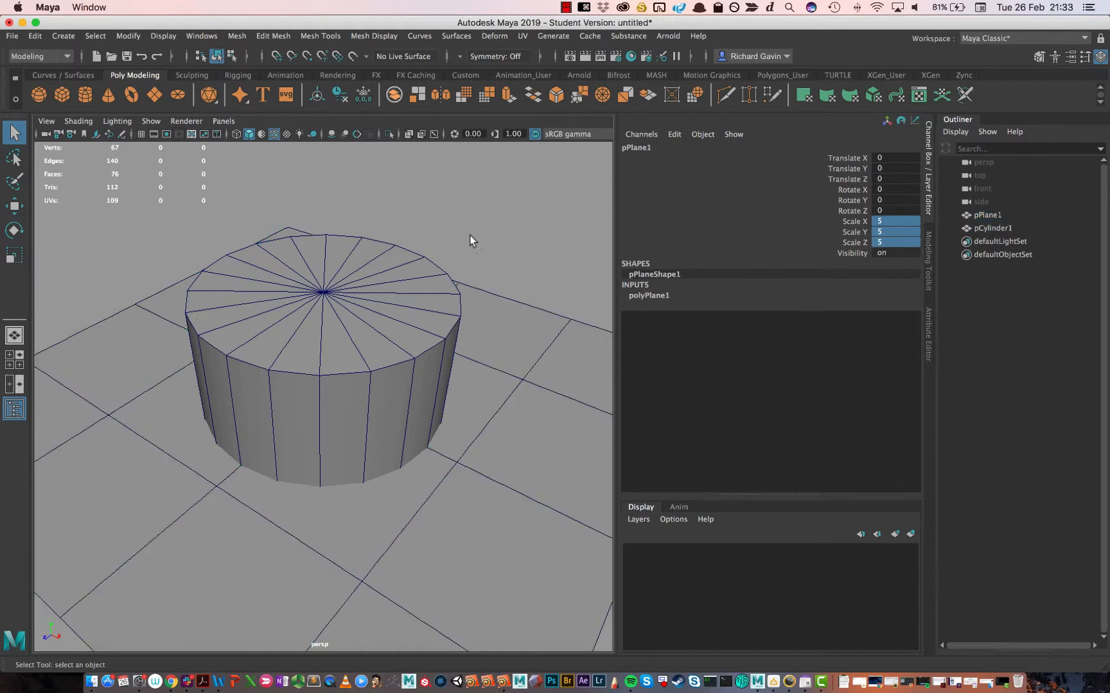
{"action": "left_click", "coordinate": [495, 317]}
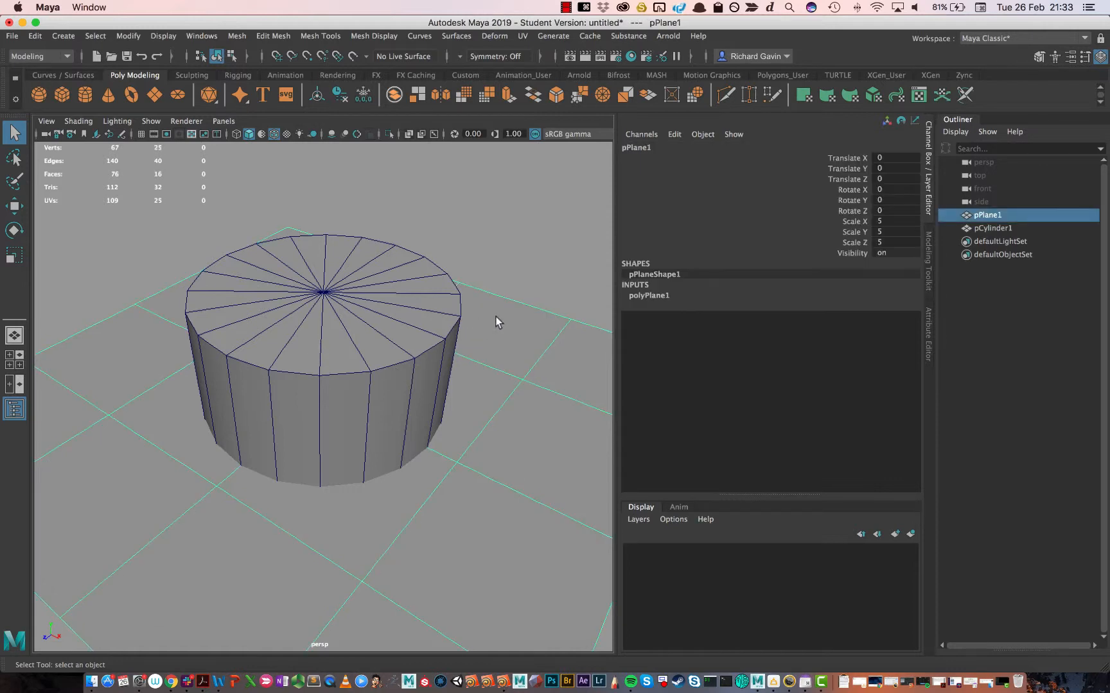
{"action": "left_click", "coordinate": [354, 258], "text": "shift"}
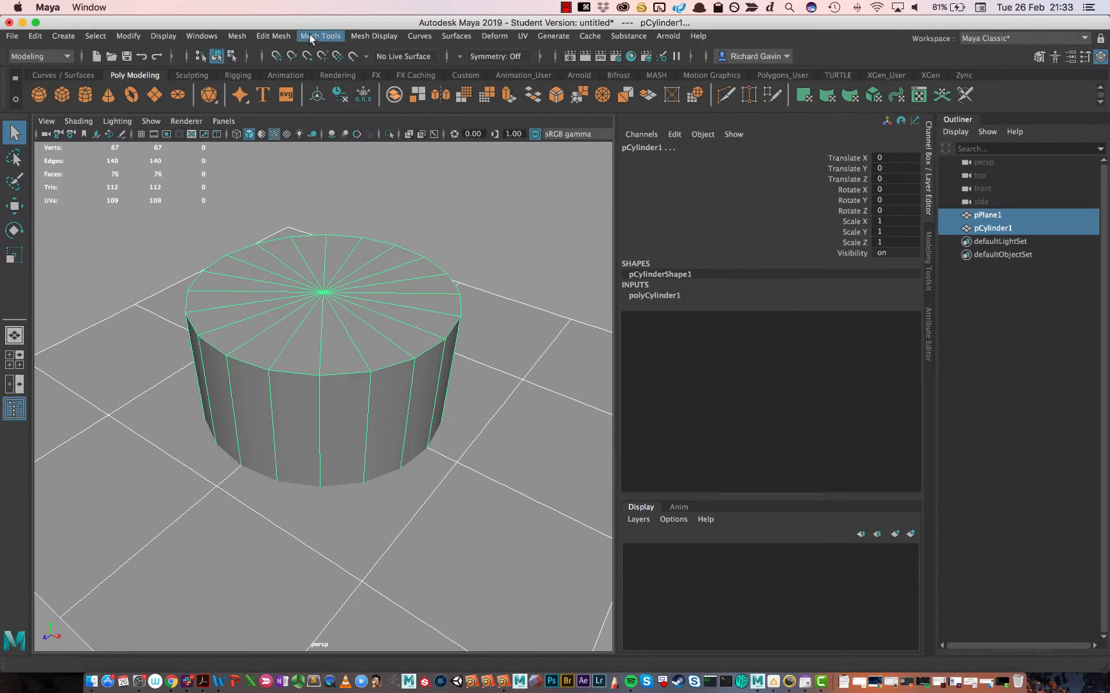
{"action": "left_click", "coordinate": [238, 36]}
{"action": "mouse_move", "coordinate": [289, 69]}
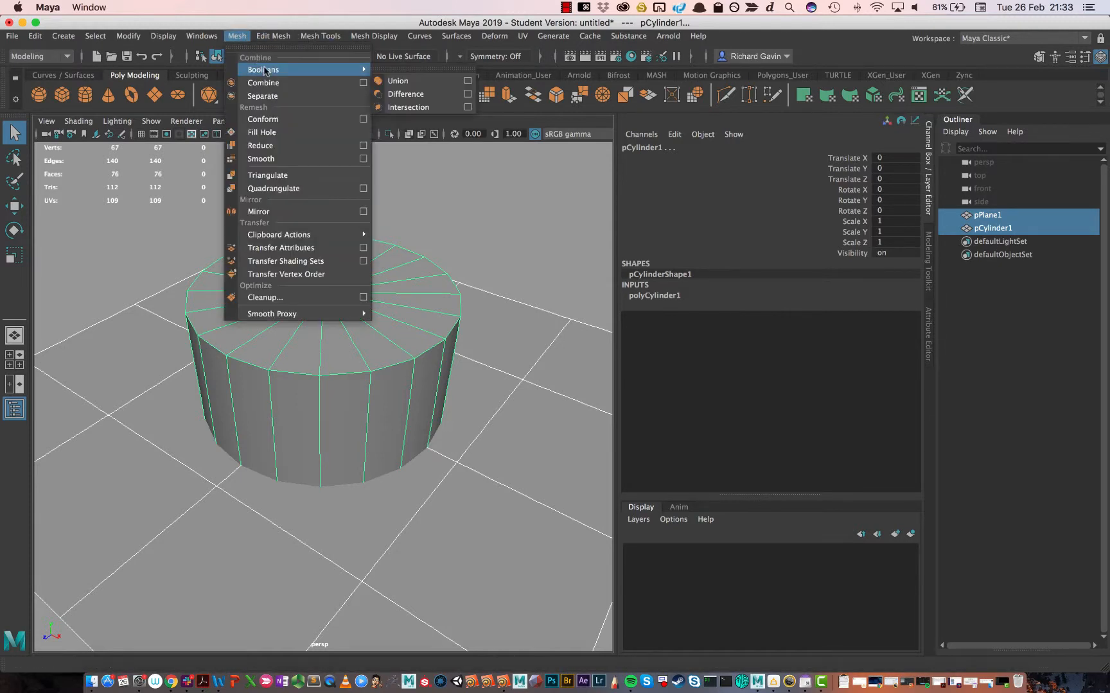
{"action": "left_click", "coordinate": [468, 94]}
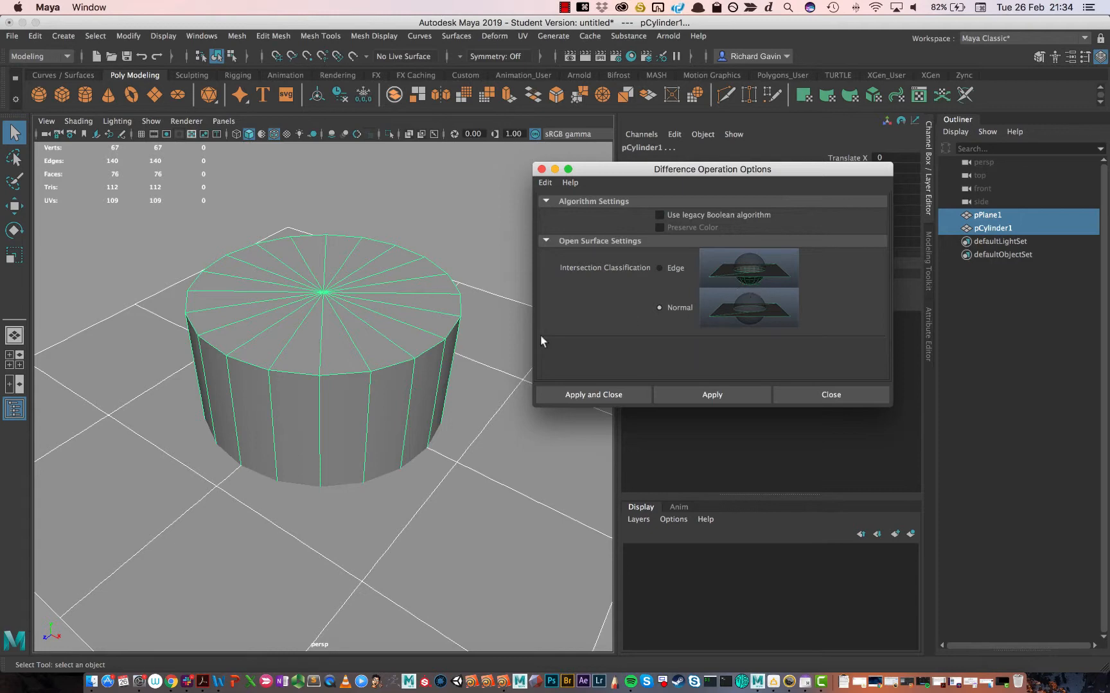
- Try subtracting the cylinder from the plane with Edge intersection classification, and undo that Boolean
{"action": "left_click_drag", "start_coordinate": [469, 354], "coordinate": [458, 310], "text": "alt"}
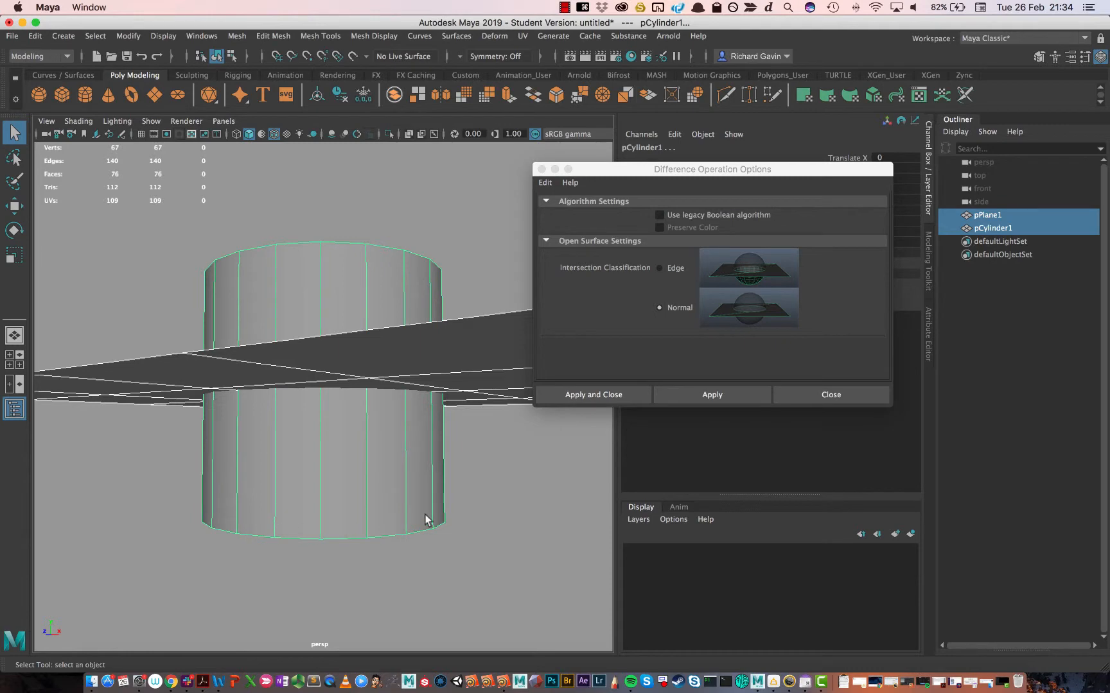
{"action": "left_click_drag", "start_coordinate": [384, 428], "coordinate": [387, 485], "text": "alt"}
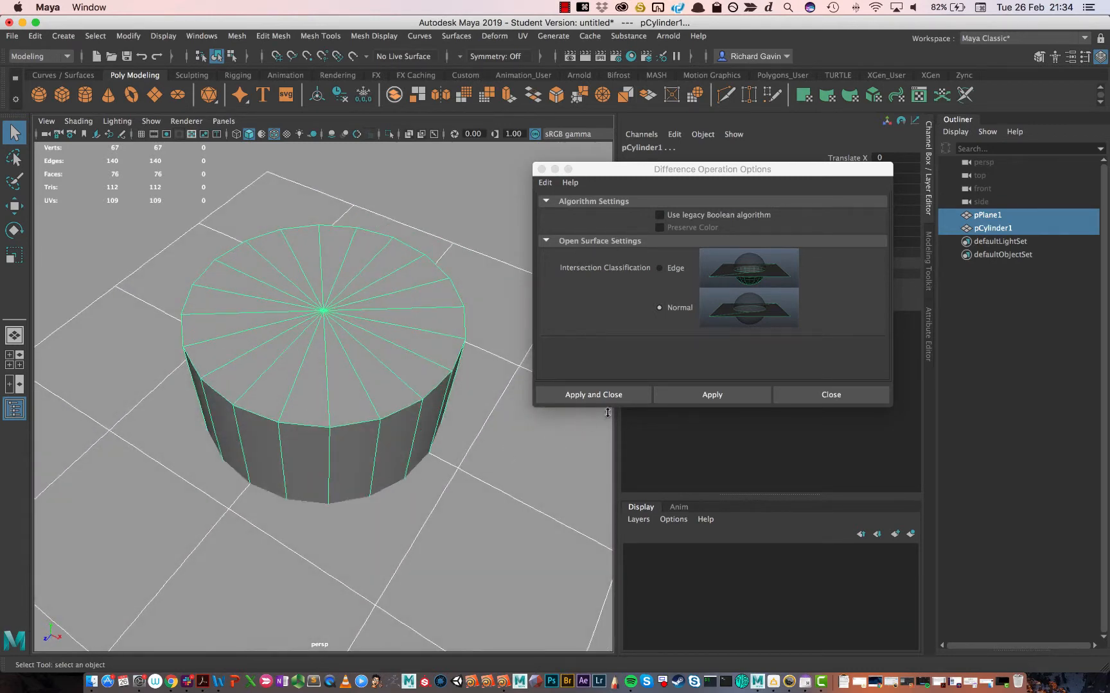
{"action": "left_click", "coordinate": [710, 395]}
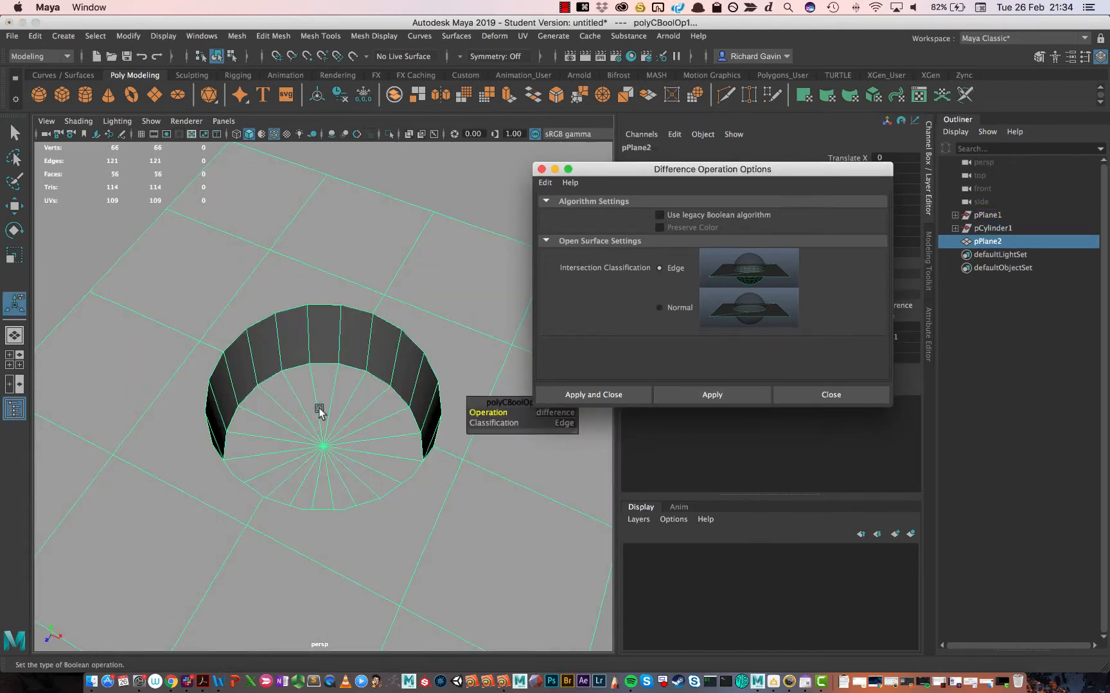
{"action": "key", "text": "super+z"}
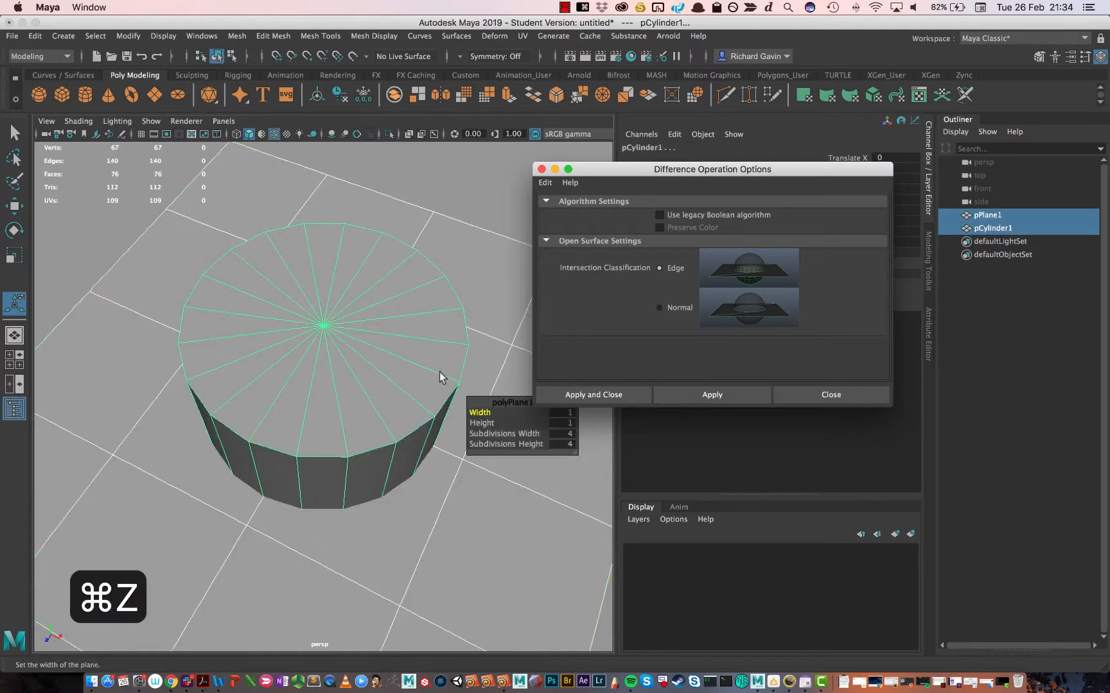
- Subtract the cylinder from the plane using Boolean Difference with Normal intersection classification
{"action": "left_click", "coordinate": [660, 309]}
{"action": "left_click", "coordinate": [702, 393]}
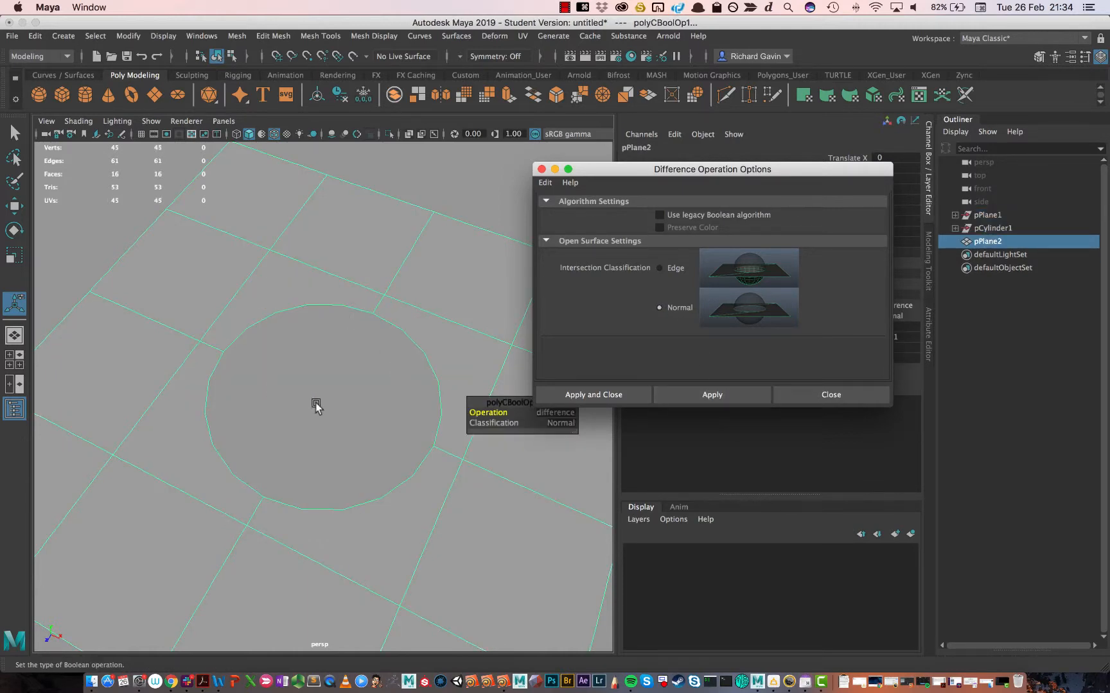
{"action": "left_click_drag", "start_coordinate": [338, 436], "coordinate": [333, 425], "text": "alt"}
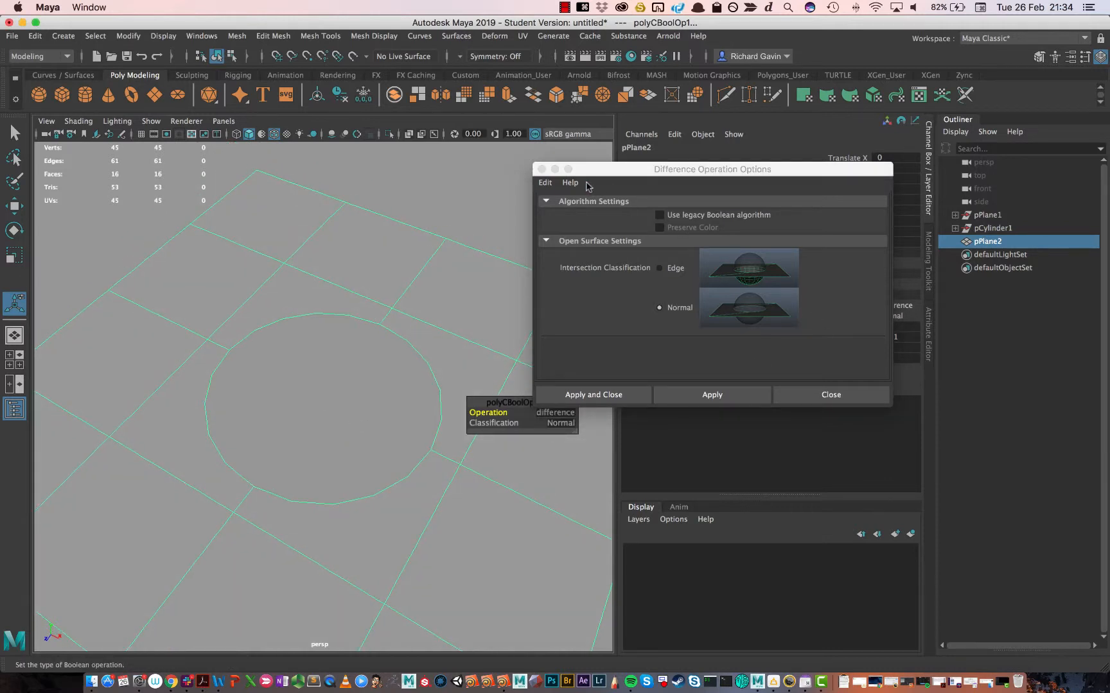
- Close the Difference options, cycle the viewport background to the beige gradient, and deselect the plane to reveal the hole
{"action": "left_click", "coordinate": [541, 169]}
{"action": "left_click_drag", "start_coordinate": [376, 327], "coordinate": [347, 367], "text": "alt"}
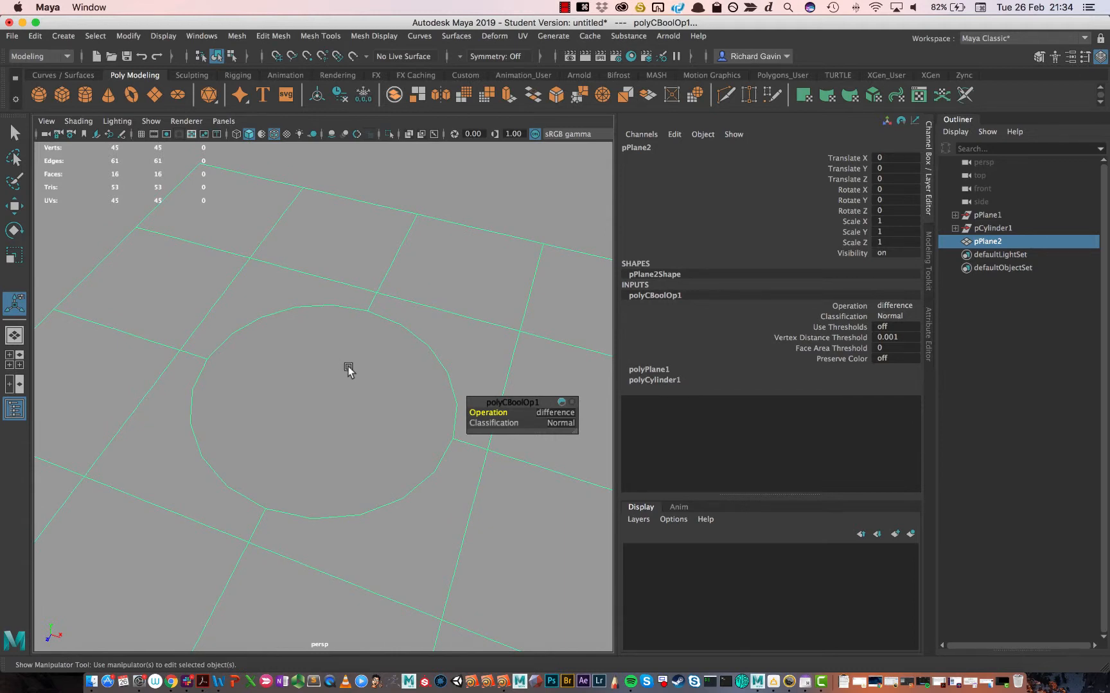
{"action": "key", "text": "alt+b"}
{"action": "left_click_drag", "start_coordinate": [348, 371], "coordinate": [337, 369], "text": "alt"}
{"action": "key", "text": "alt+b"}
{"action": "key", "text": "alt+b"}
{"action": "key", "text": "alt+b"}
{"action": "key", "text": "alt+b"}
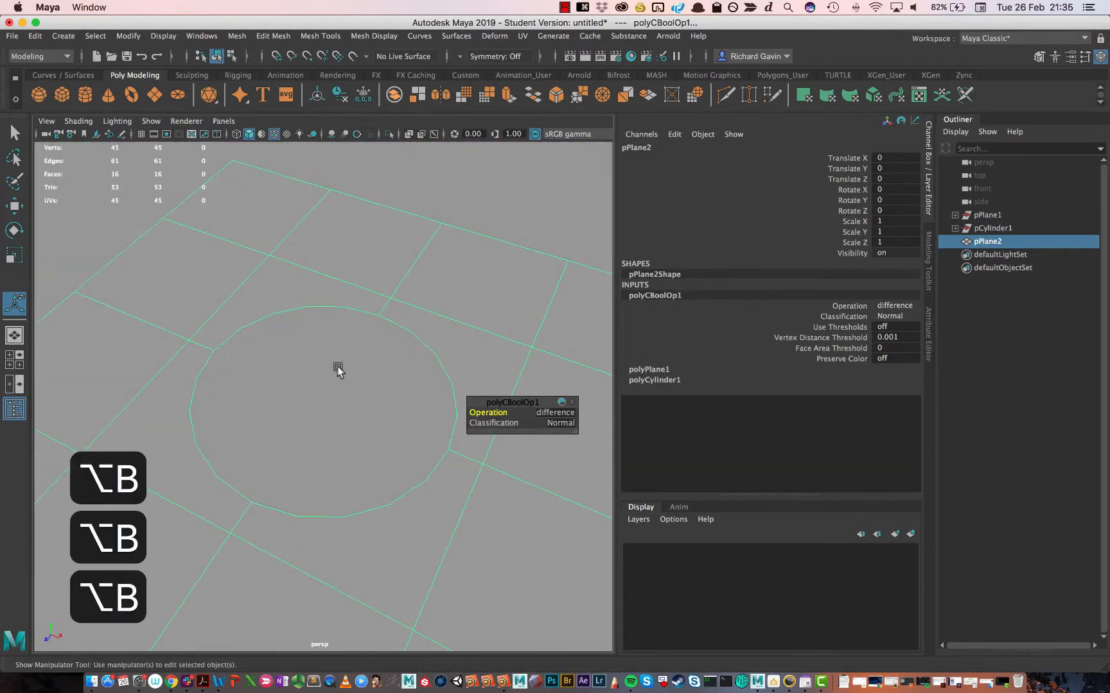
{"action": "left_click", "coordinate": [359, 389]}
{"action": "left_click_drag", "start_coordinate": [359, 389], "coordinate": [364, 387], "text": "alt"}
{"action": "scroll", "coordinate": [369, 401], "scroll_direction": "down", "scroll_amount": 6}
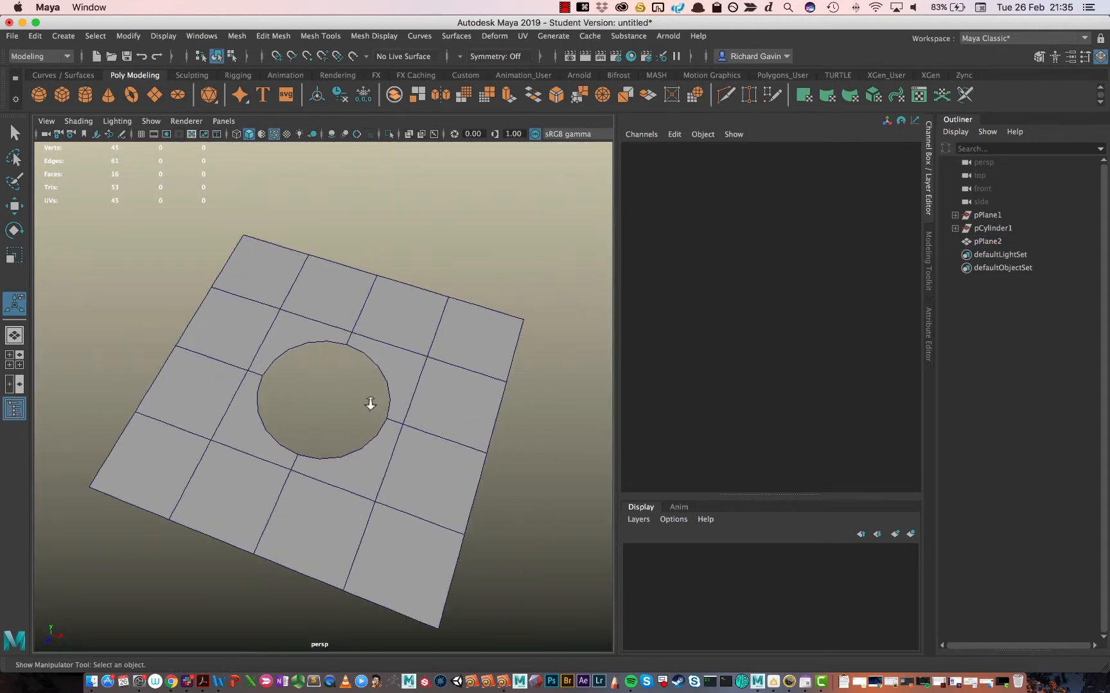
{"action": "scroll", "coordinate": [370, 403], "scroll_direction": "up", "scroll_amount": 4}
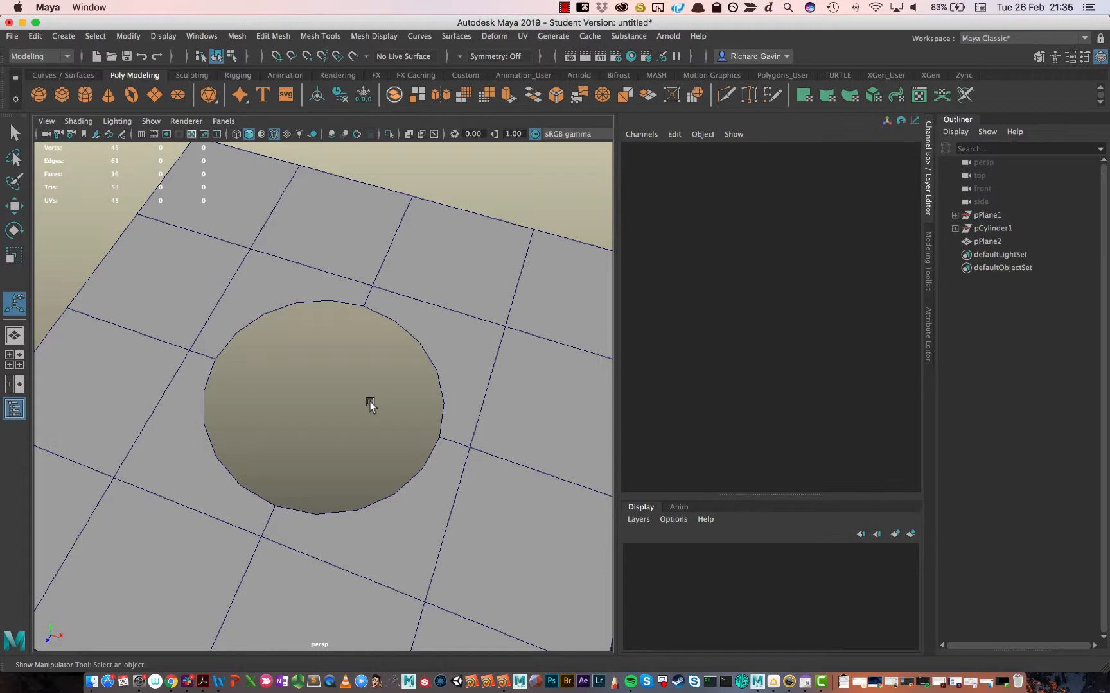
- Select the nine vertices that bound the face at the hole's upper-left corner in vertex mode
{"action": "left_click", "coordinate": [425, 315]}
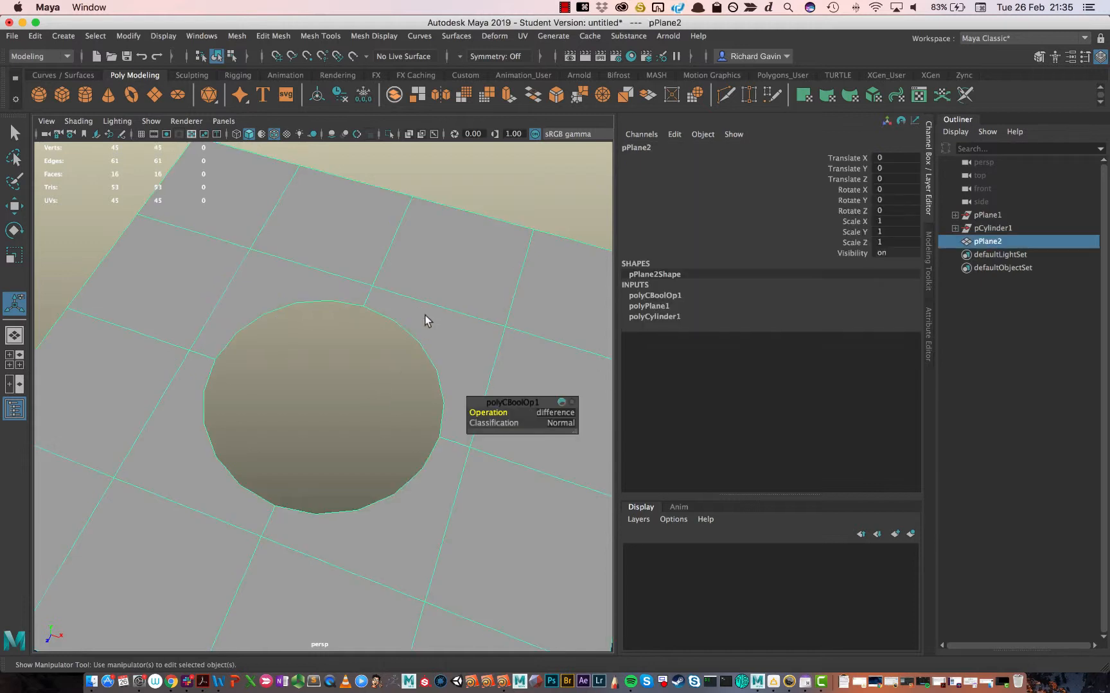
{"action": "right_click_drag", "start_coordinate": [425, 315], "coordinate": [365, 310]}
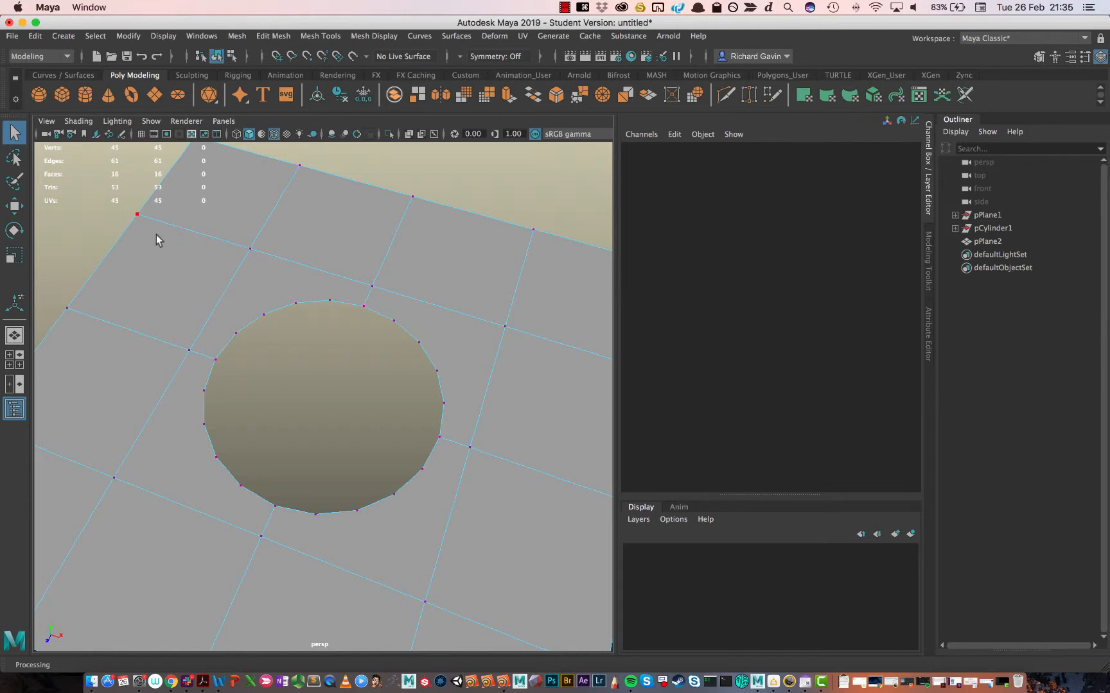
{"action": "left_click_drag", "start_coordinate": [156, 234], "coordinate": [373, 399]}
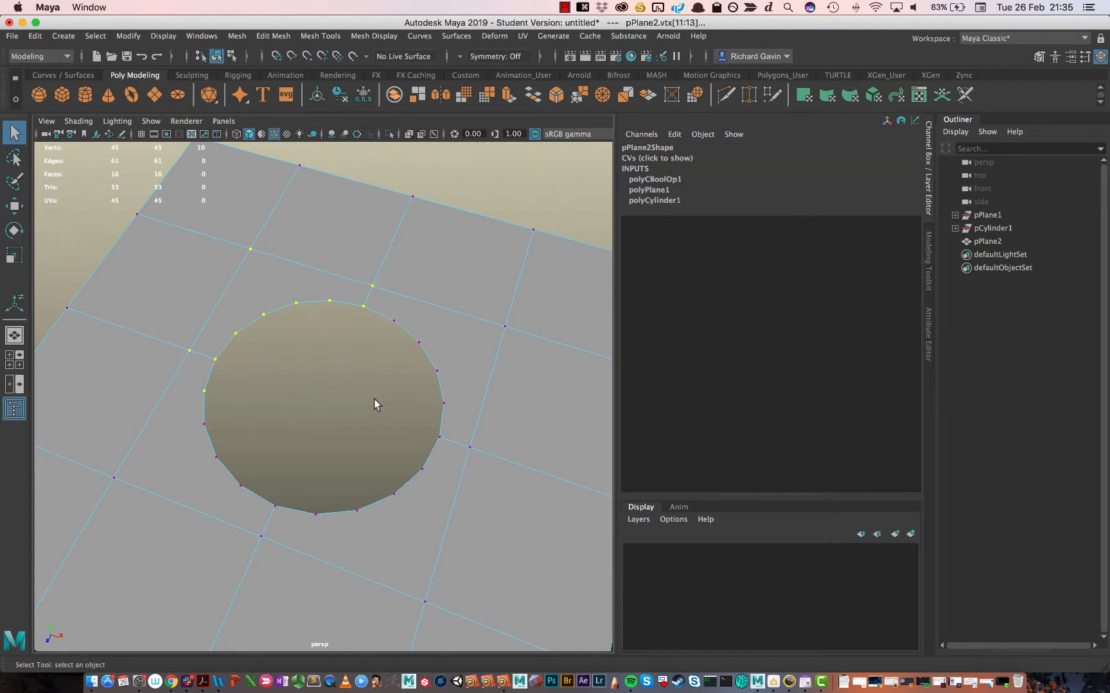
{"action": "left_click_drag", "start_coordinate": [231, 384], "coordinate": [184, 404], "text": "ctrl"}
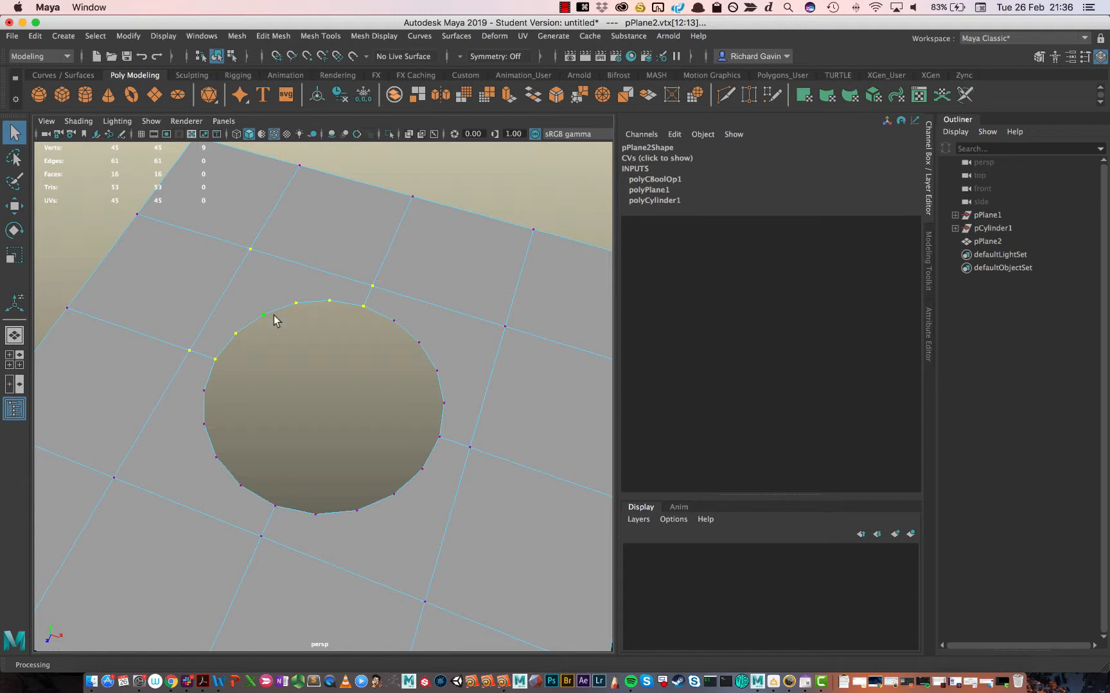
- Turn on smooth mesh preview for the plane, return to object mode, and examine the shading around the hole's rim
{"action": "key", "text": "3"}
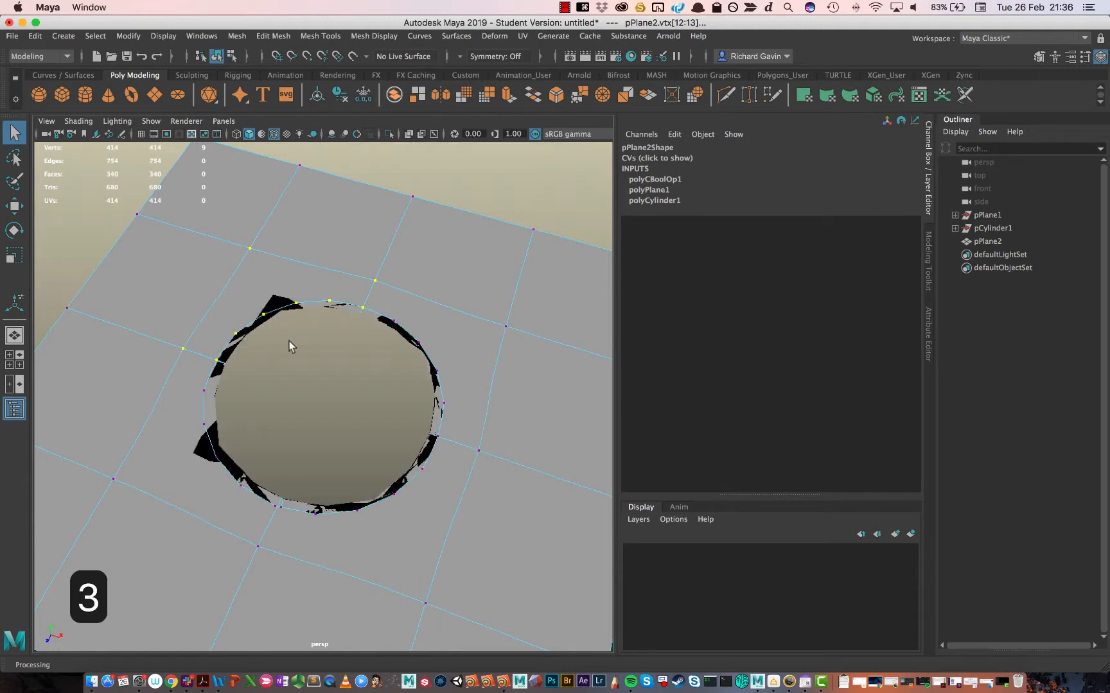
{"action": "right_click_drag", "start_coordinate": [310, 248], "coordinate": [339, 237]}
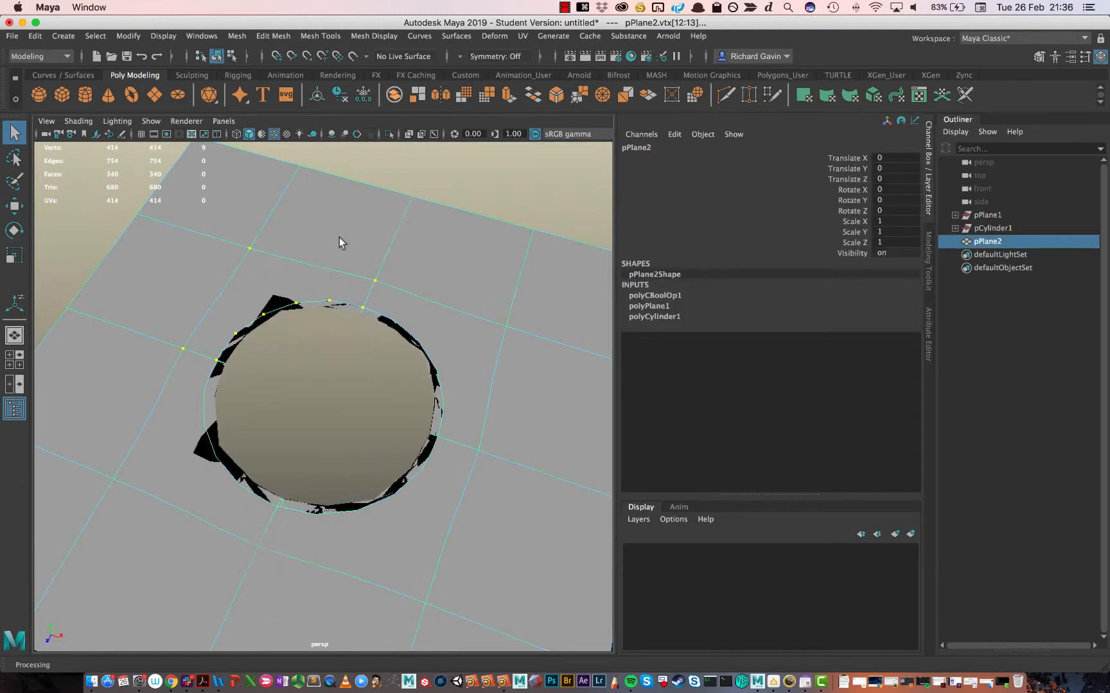
{"action": "left_click_drag", "start_coordinate": [322, 361], "coordinate": [287, 389], "text": "alt"}
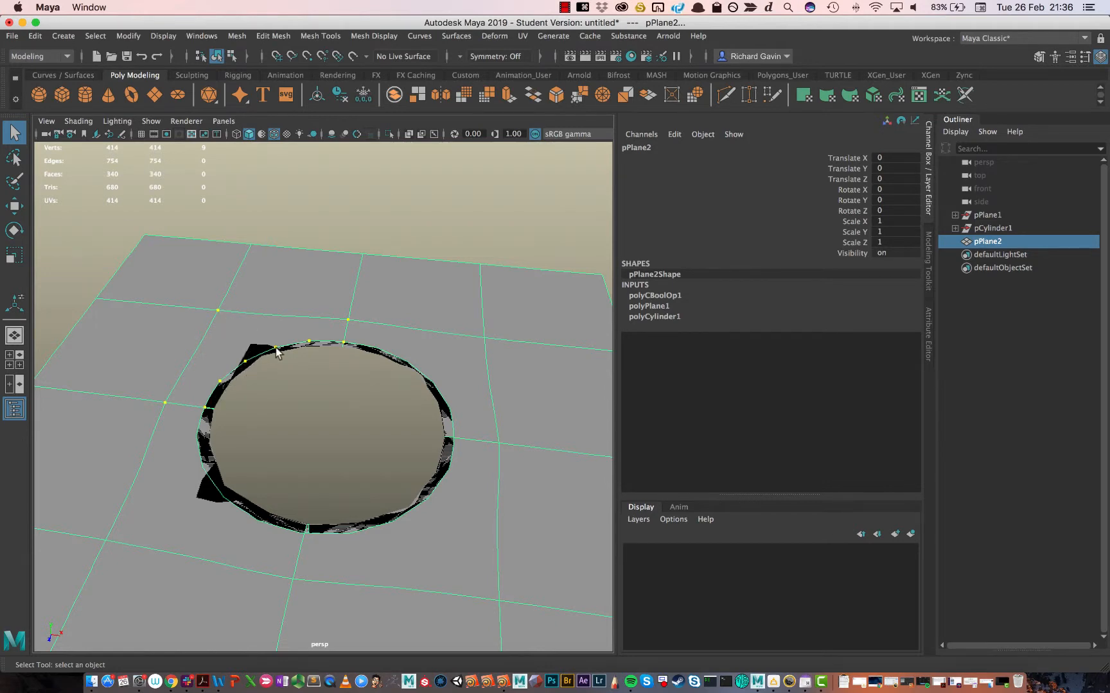
{"action": "right_click_drag", "start_coordinate": [290, 292], "coordinate": [336, 270]}
{"action": "scroll", "coordinate": [343, 401], "scroll_direction": "down", "scroll_amount": 3}
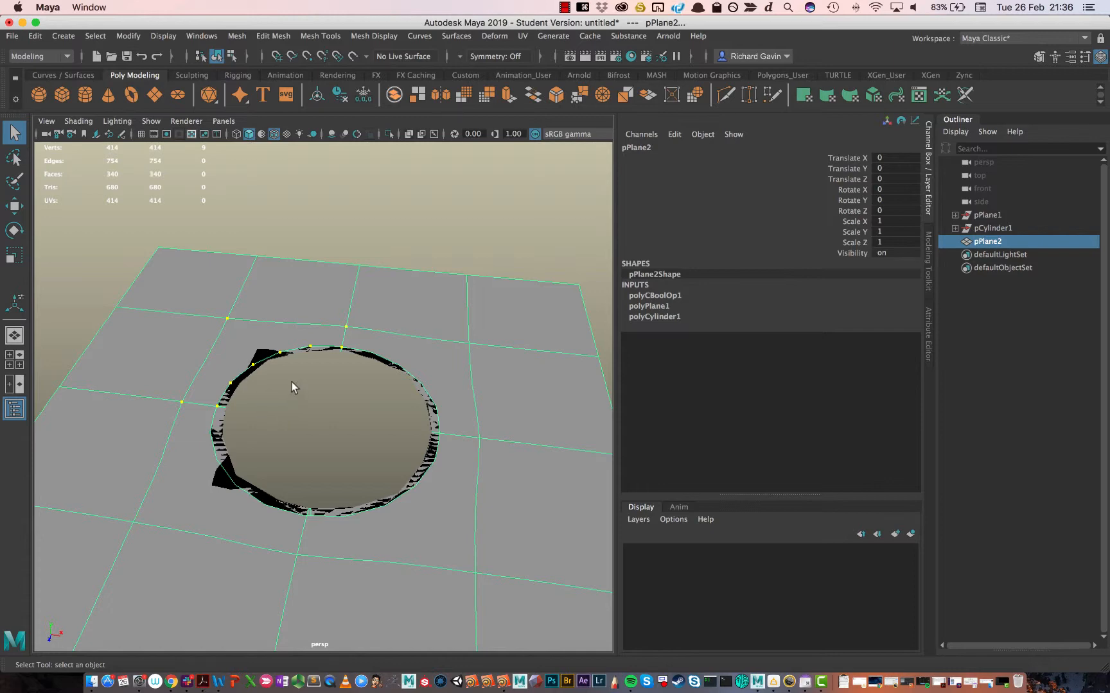
{"action": "left_click_drag", "start_coordinate": [292, 380], "coordinate": [304, 418], "text": "alt"}
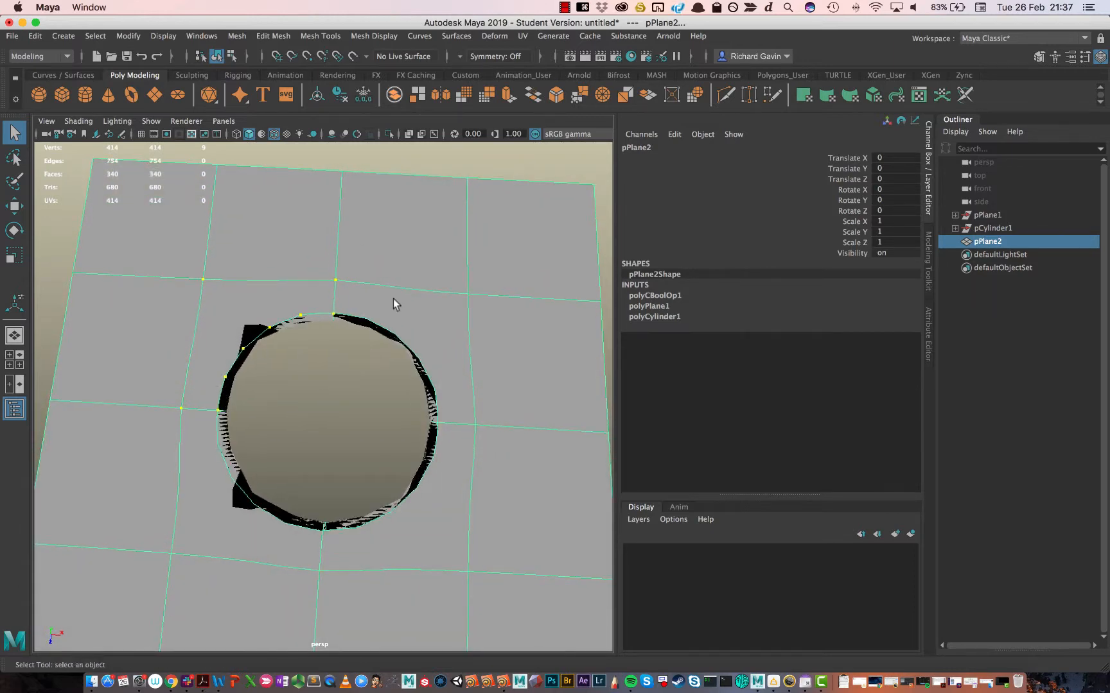
- Turn off smooth preview and delete three vertices on the hole's upper-left arc, keeping the one nearest the diagonal grid corner
{"action": "right_click_drag", "start_coordinate": [393, 303], "coordinate": [325, 306]}
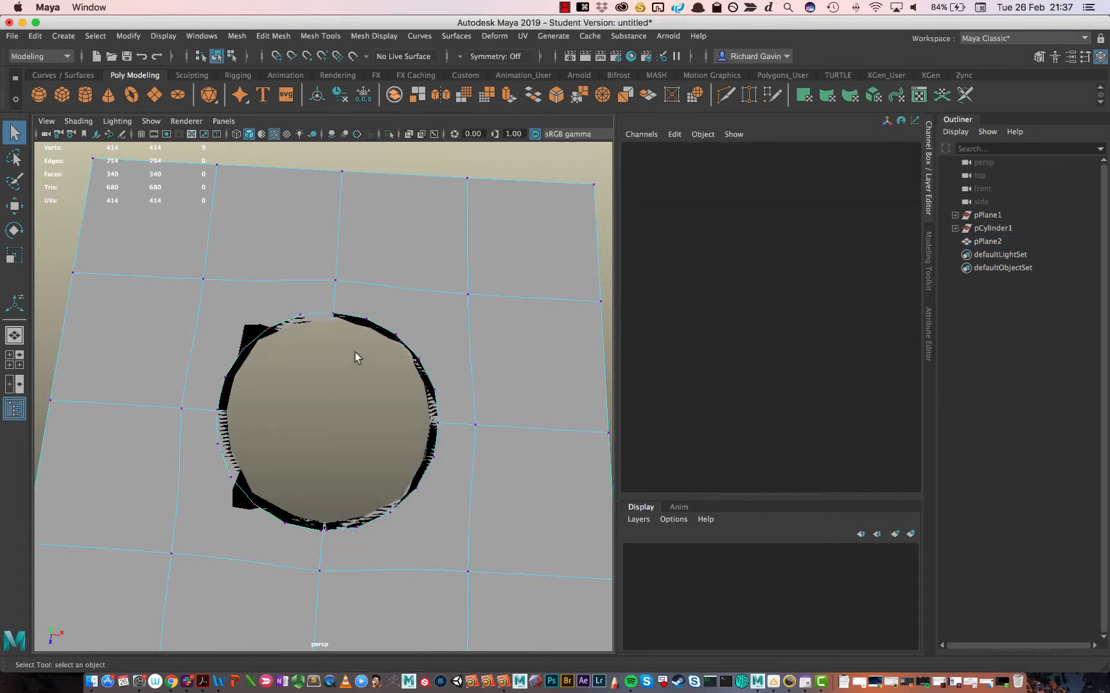
{"action": "left_click", "coordinate": [365, 317]}
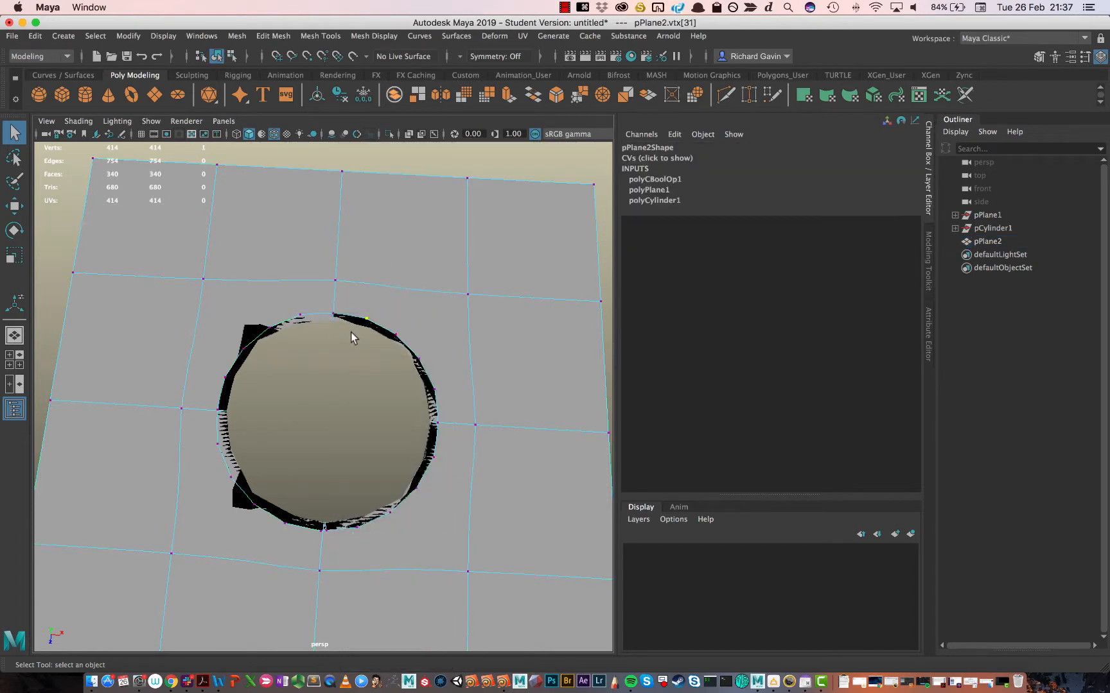
{"action": "key", "text": "1"}
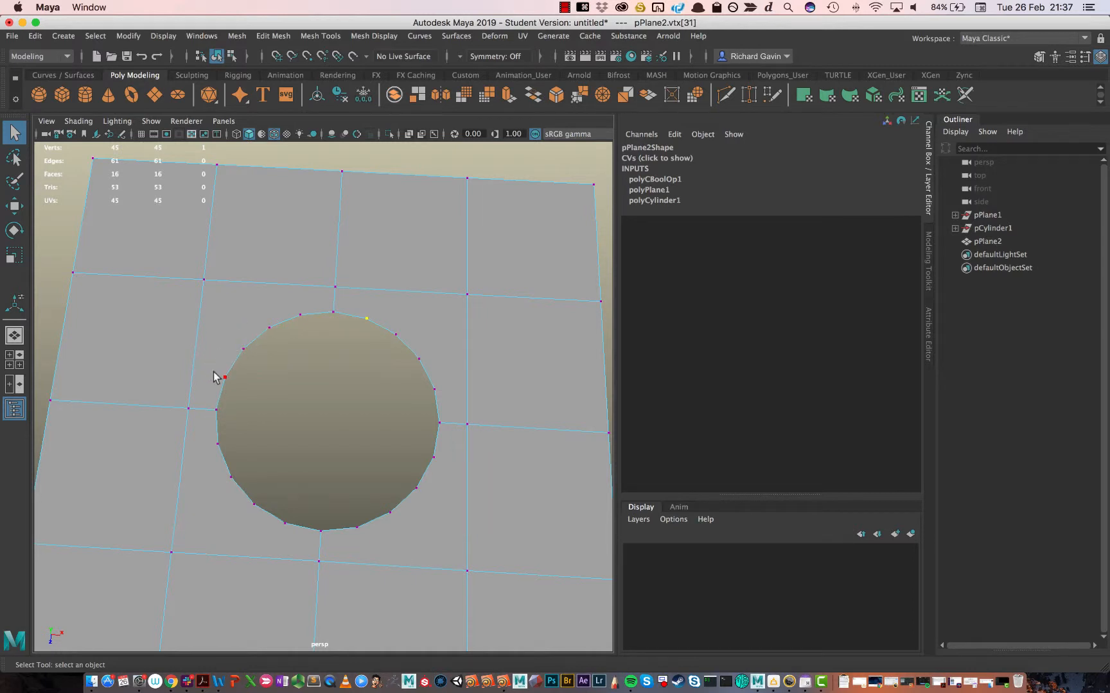
{"action": "left_click", "coordinate": [301, 311], "text": "shift"}
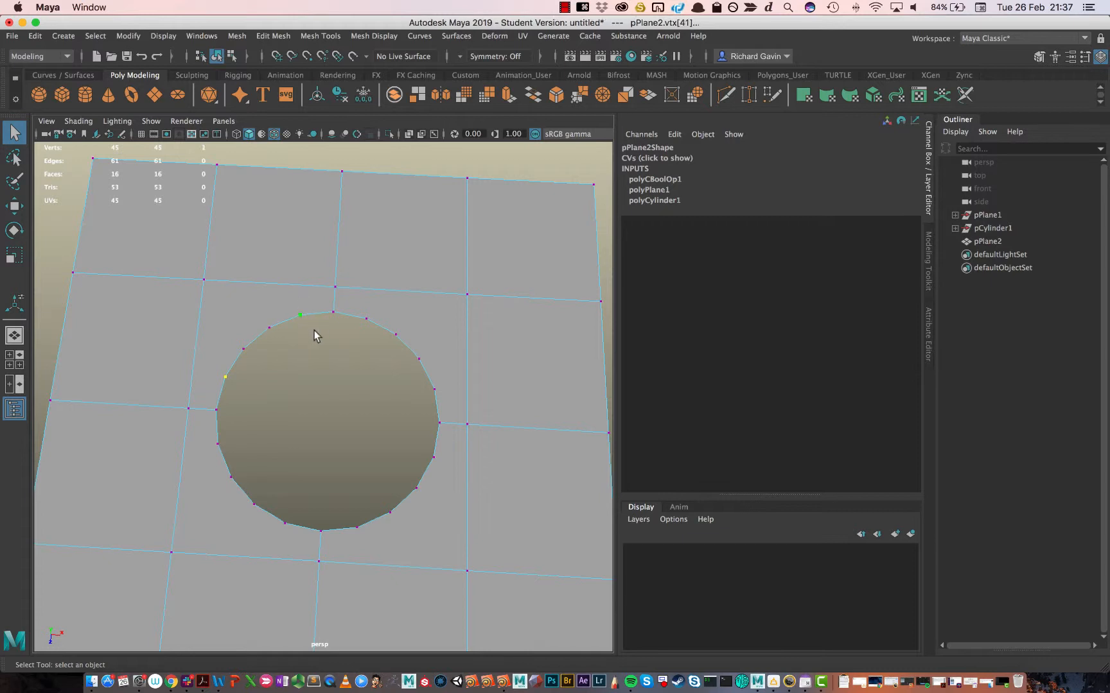
{"action": "left_click", "coordinate": [243, 348], "text": "shift"}
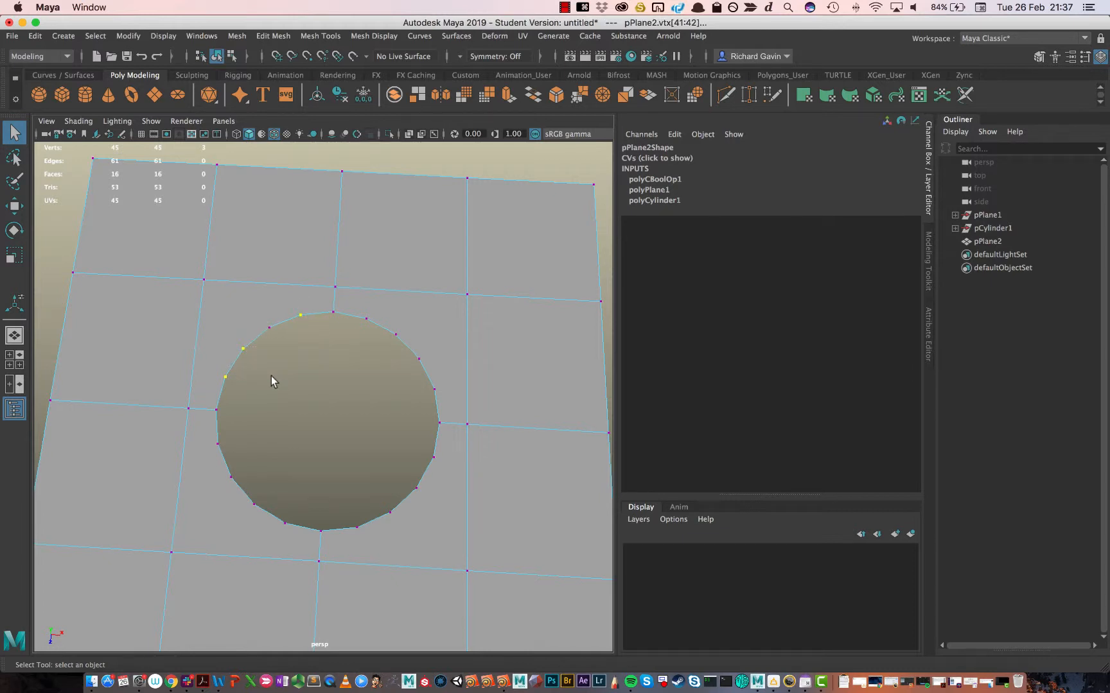
{"action": "key", "text": "Delete"}
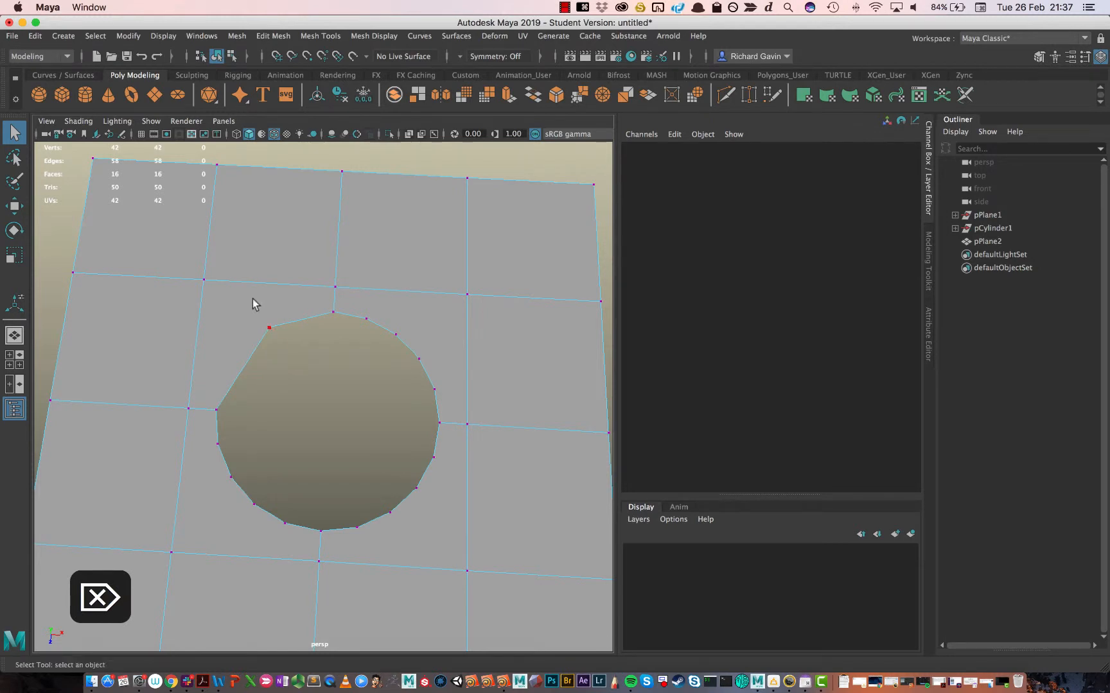
- Multi-Cut an edge from the grid corner vertex to the remaining vertex on the hole's upper-left arc
{"action": "left_click_drag", "start_coordinate": [253, 298], "coordinate": [288, 343]}
{"action": "right_click", "coordinate": [228, 303]}
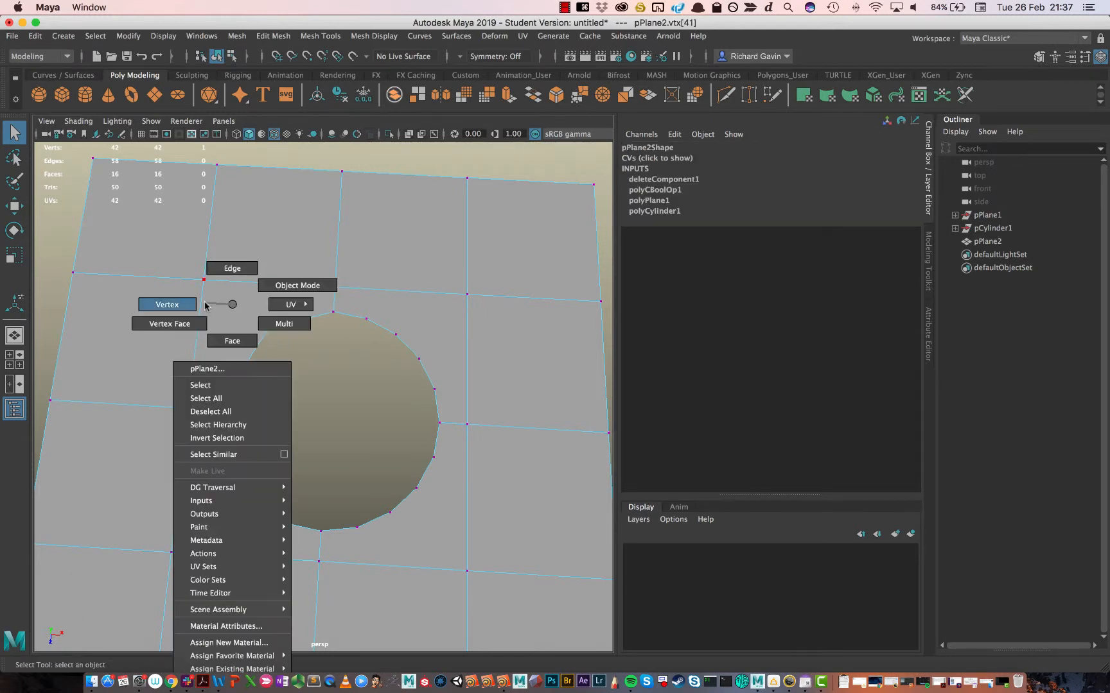
{"action": "right_click", "coordinate": [226, 302], "text": "shift"}
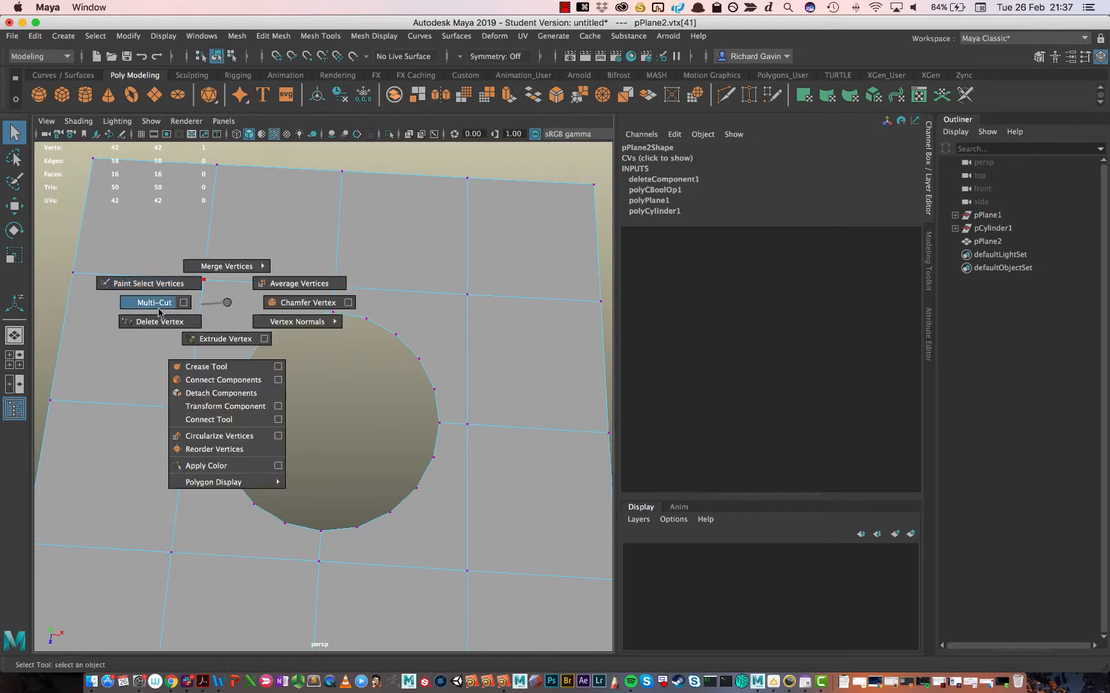
{"action": "left_click", "coordinate": [161, 303]}
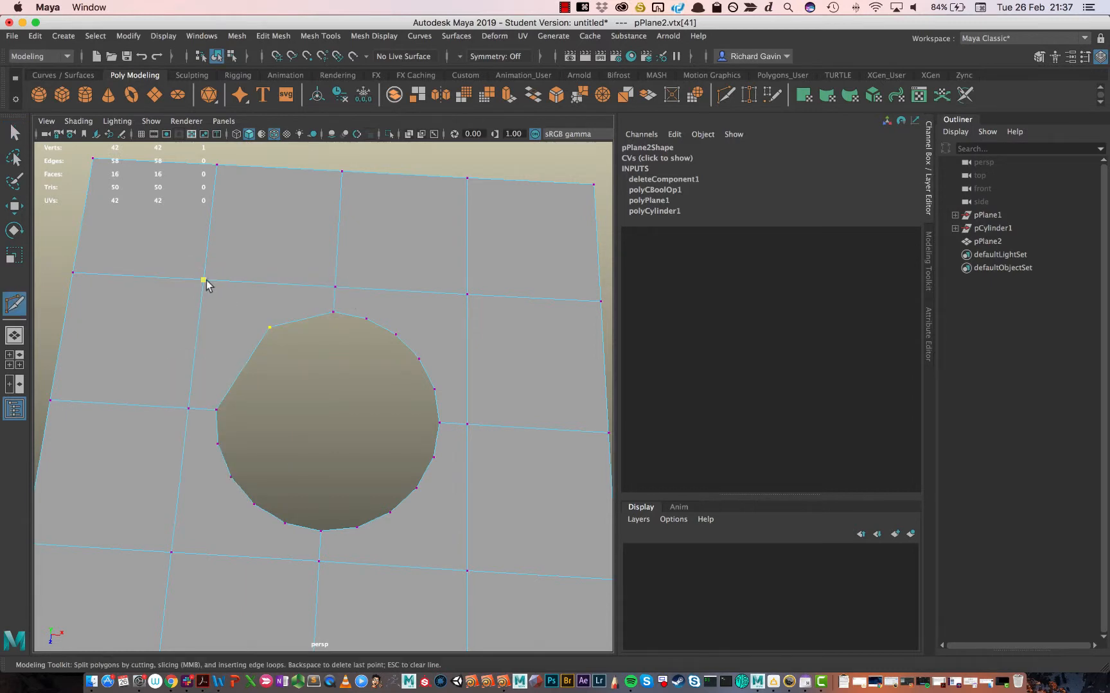
{"action": "left_click", "coordinate": [269, 327]}
{"action": "key", "text": "Return"}
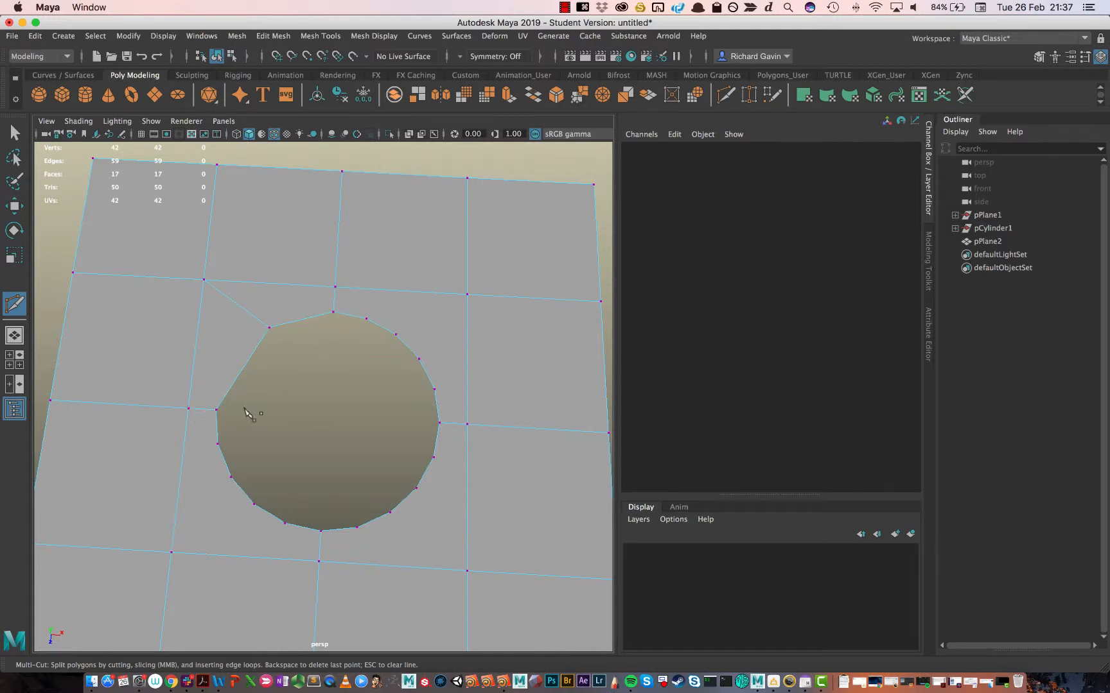
- Check that both faces beside the new diagonal edge are quads by selecting the four vertices of each
{"action": "key", "text": "w"}
{"action": "right_click", "coordinate": [242, 315]}
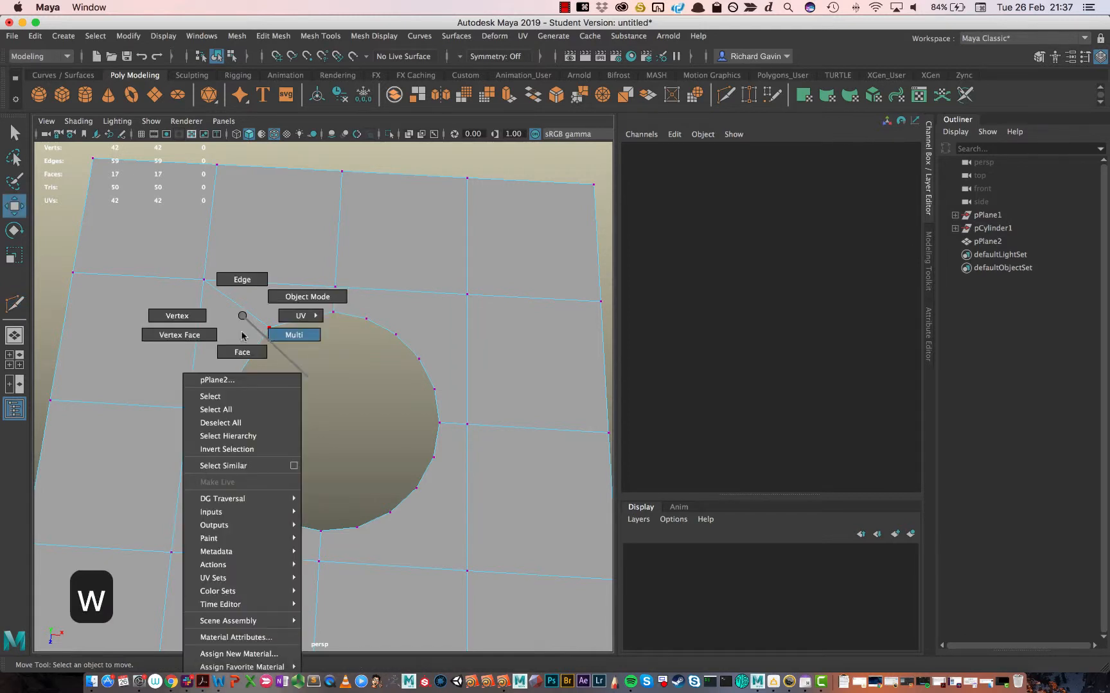
{"action": "right_click_drag", "start_coordinate": [243, 335], "coordinate": [172, 316]}
{"action": "left_click_drag", "start_coordinate": [153, 268], "coordinate": [281, 422]}
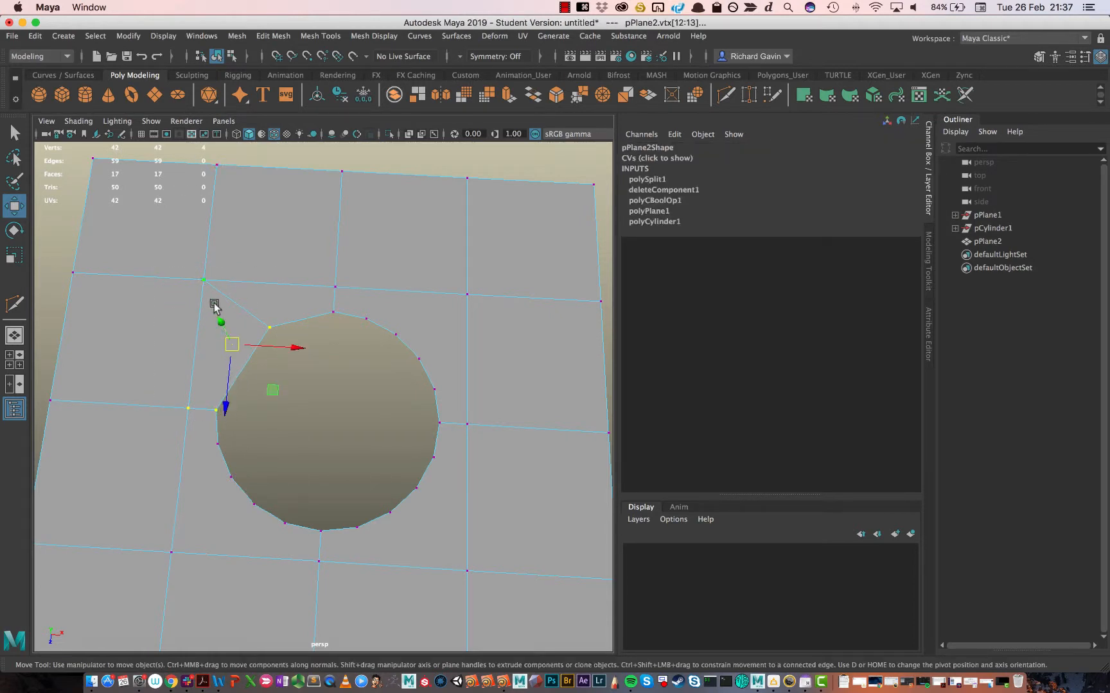
{"action": "left_click_drag", "start_coordinate": [189, 262], "coordinate": [346, 340]}
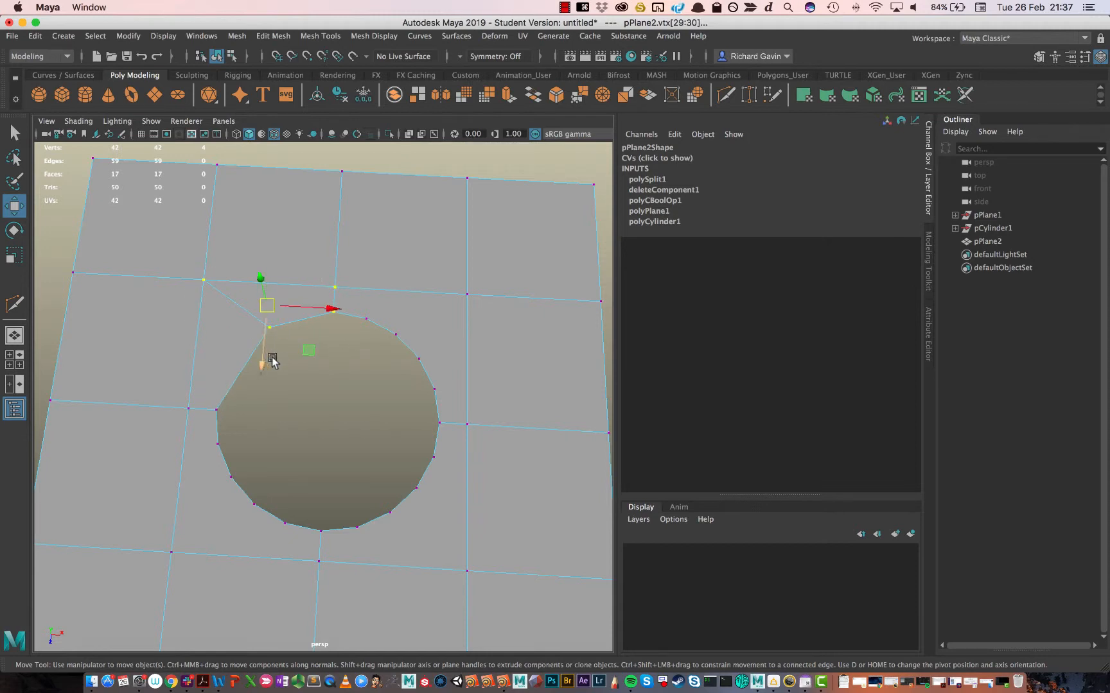
- Preview the edited plane smoothed in object mode to compare its cleaned corner with the rest of the hole
{"action": "key", "text": "3"}
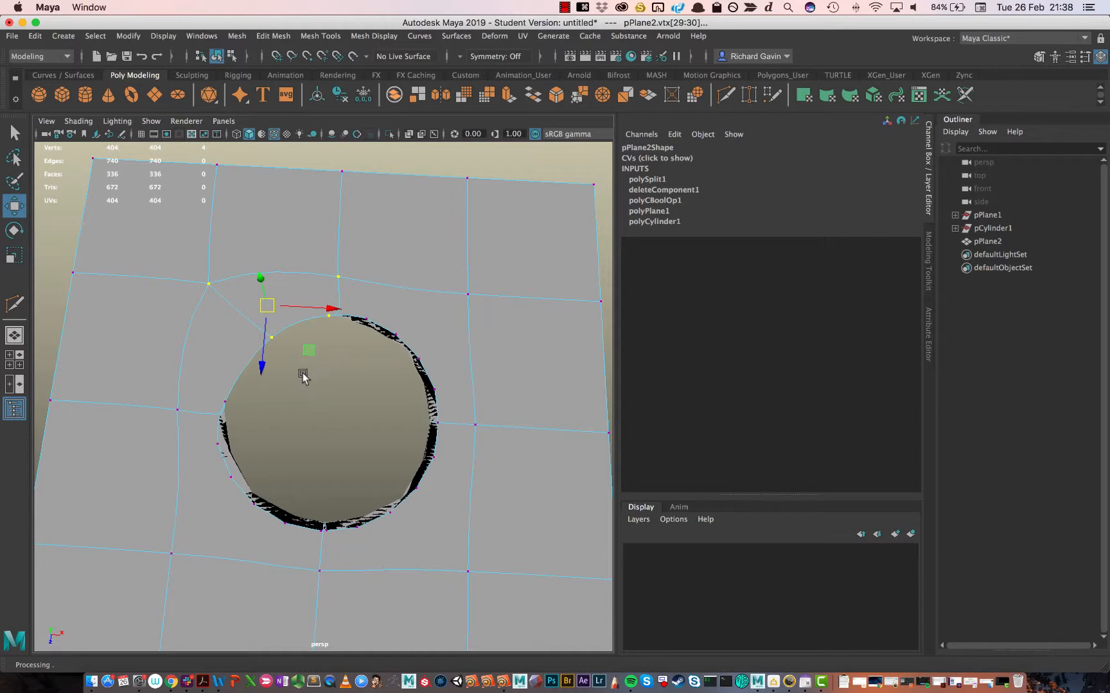
{"action": "right_click", "coordinate": [362, 276]}
{"action": "left_click", "coordinate": [426, 258]}
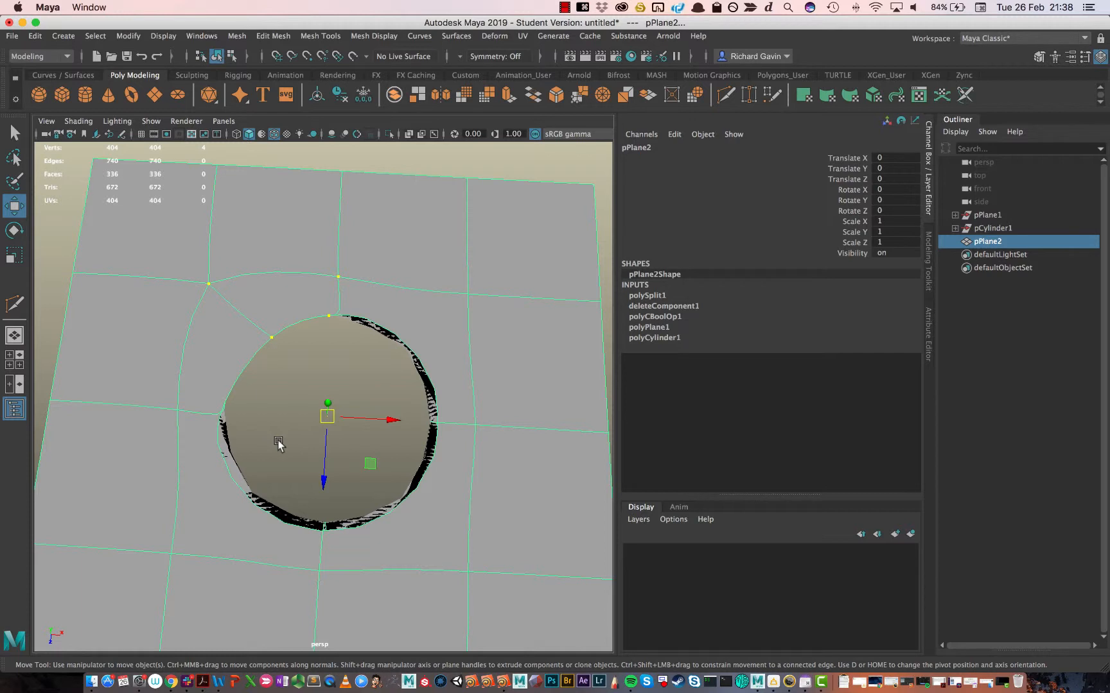
- Delete the plane with the Boolean hole and create a new default polygon plane
{"action": "right_click_drag", "start_coordinate": [448, 326], "coordinate": [592, 372]}
{"action": "key", "text": "Delete"}
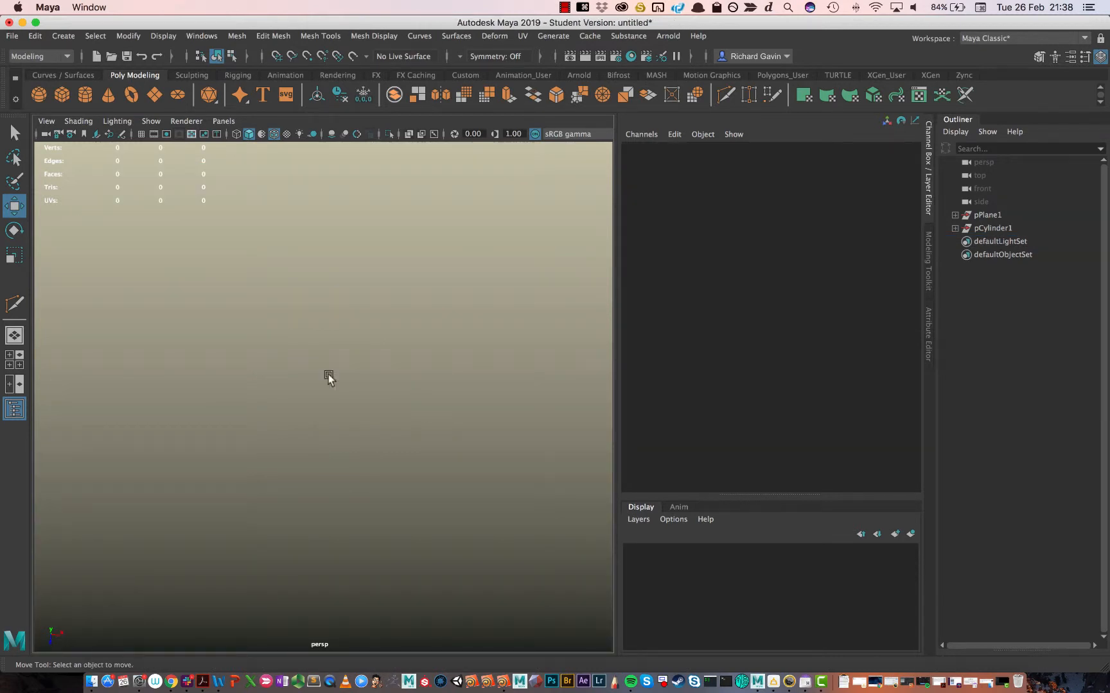
{"action": "right_click", "coordinate": [339, 409], "text": "shift"}
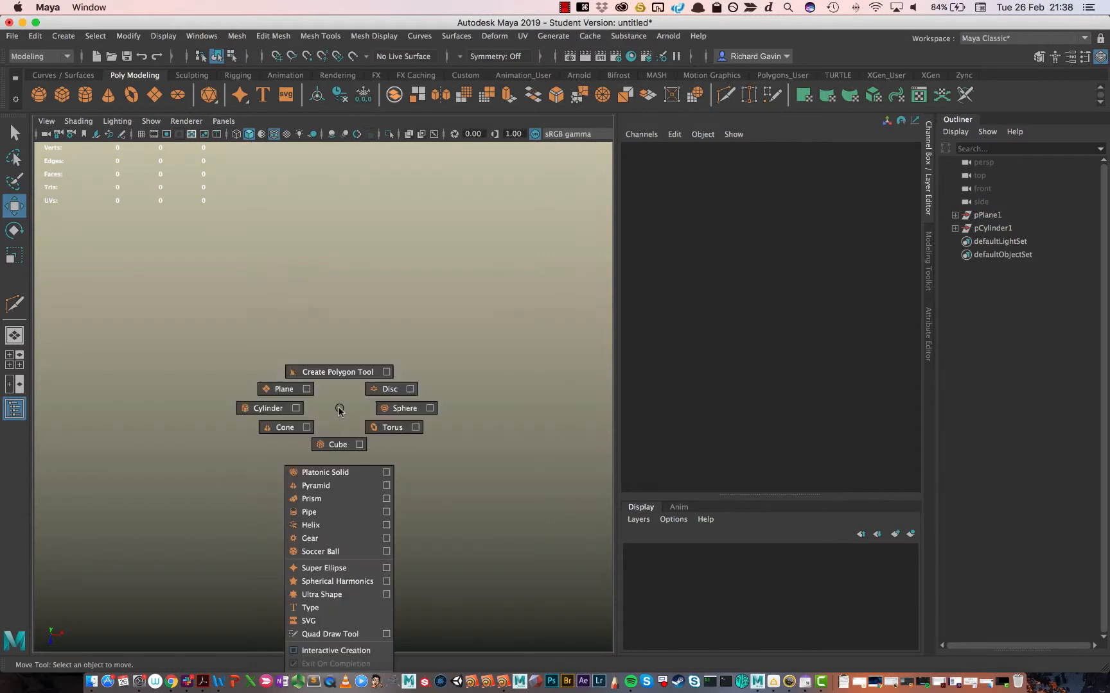
{"action": "right_click_drag", "start_coordinate": [338, 409], "coordinate": [283, 389], "text": "shift"}
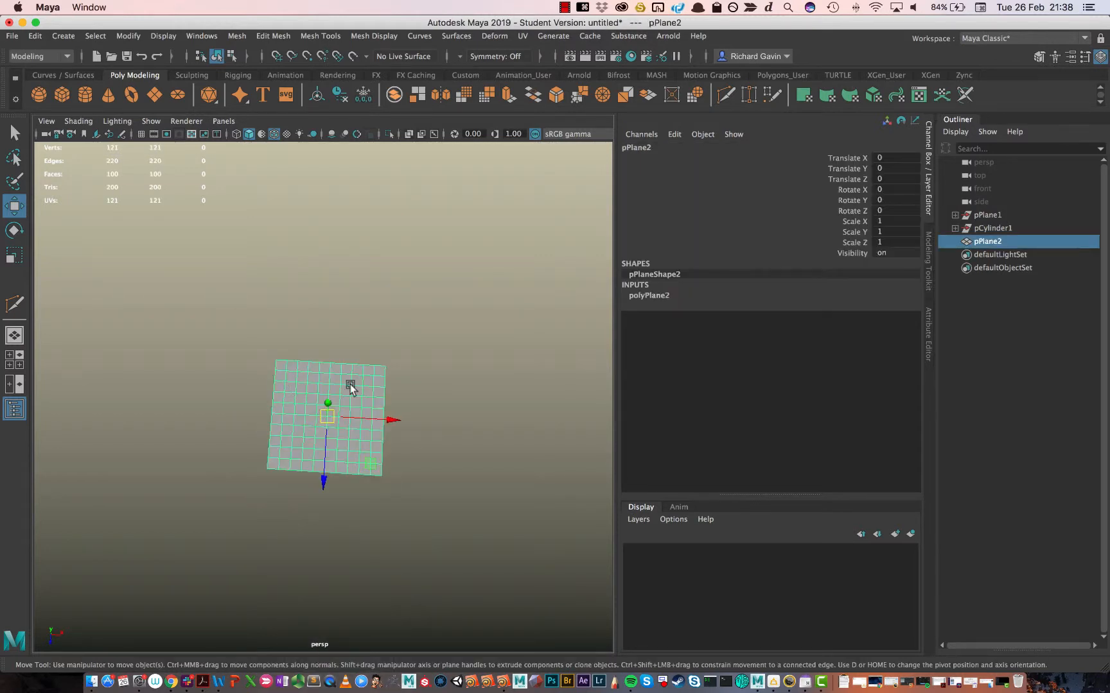
- Set the new plane's subdivisions to 4 in width and 4 in height, and deselect it
{"action": "key", "text": "ctrl+a"}
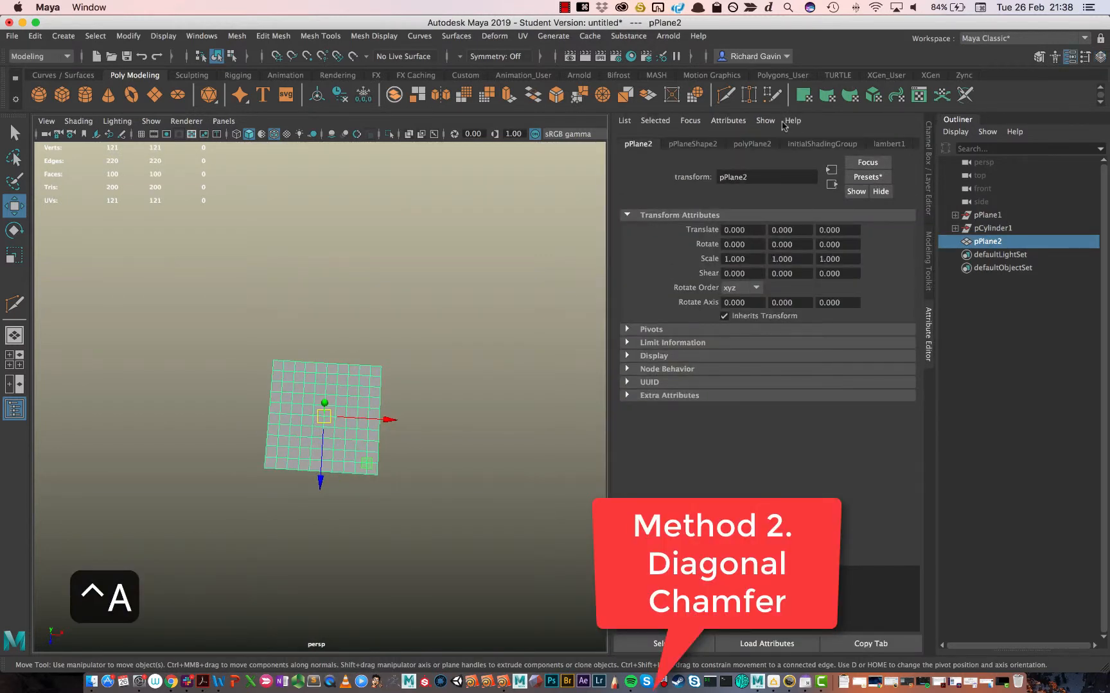
{"action": "left_click", "coordinate": [700, 147]}
{"action": "left_click", "coordinate": [764, 144]}
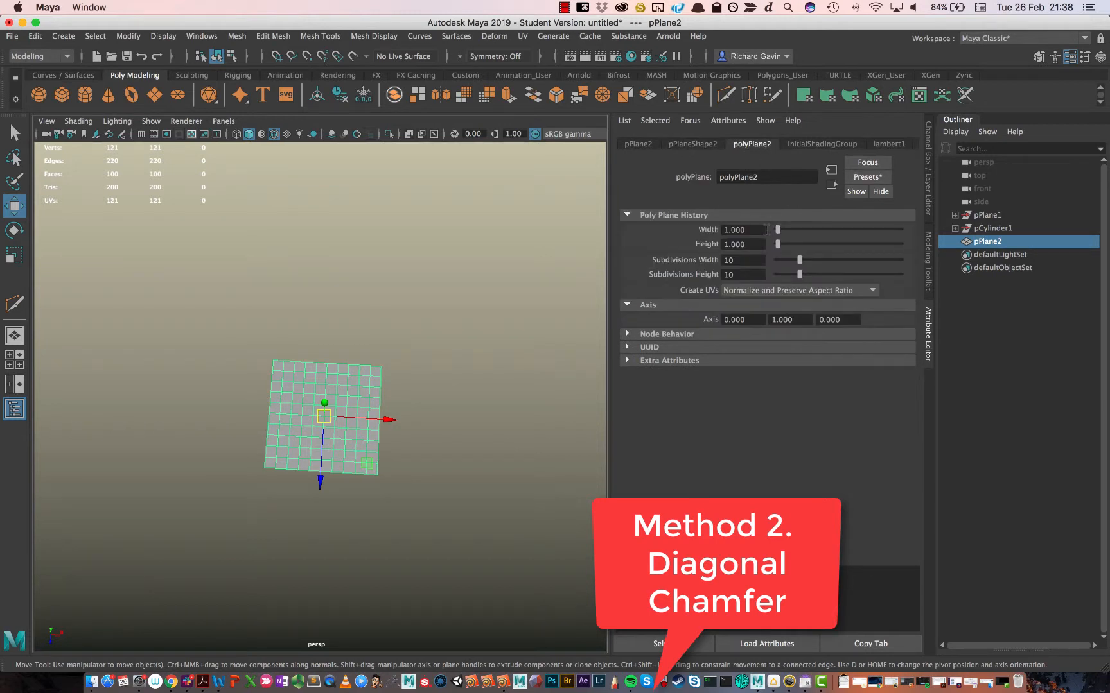
{"action": "left_click", "coordinate": [750, 264]}
{"action": "type", "text": "4"}
{"action": "key", "text": "Tab"}
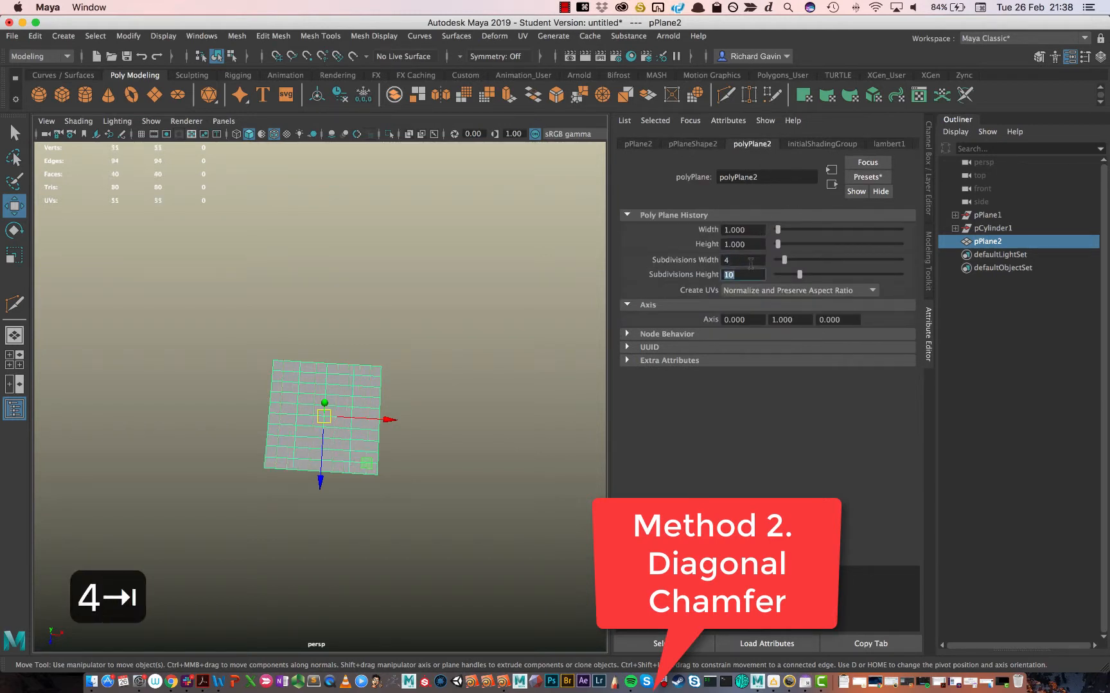
{"action": "type", "text": "4"}
{"action": "key", "text": "Return"}
{"action": "left_click", "coordinate": [401, 481]}
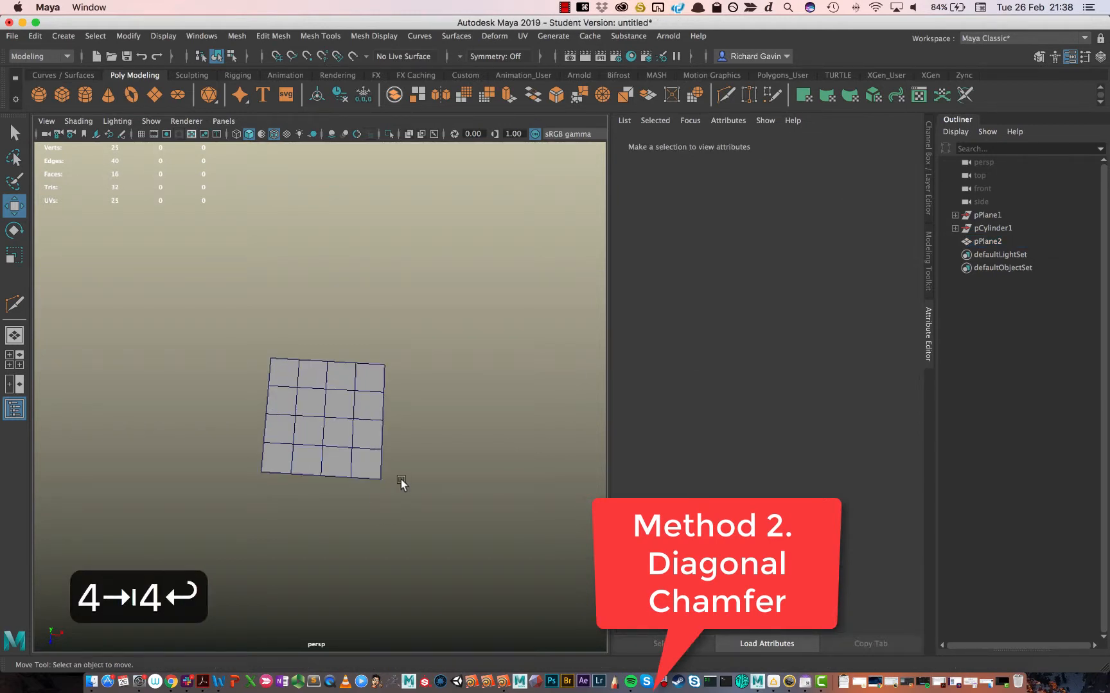
- Cut a diagonal edge with Multi-Cut through the plane's centre vertex, joining the far-left and near-right corners of the inner 2x2 faces
{"action": "scroll", "coordinate": [401, 481], "scroll_direction": "up", "scroll_amount": 5}
{"action": "left_click_drag", "start_coordinate": [399, 478], "coordinate": [388, 431], "text": "alt"}
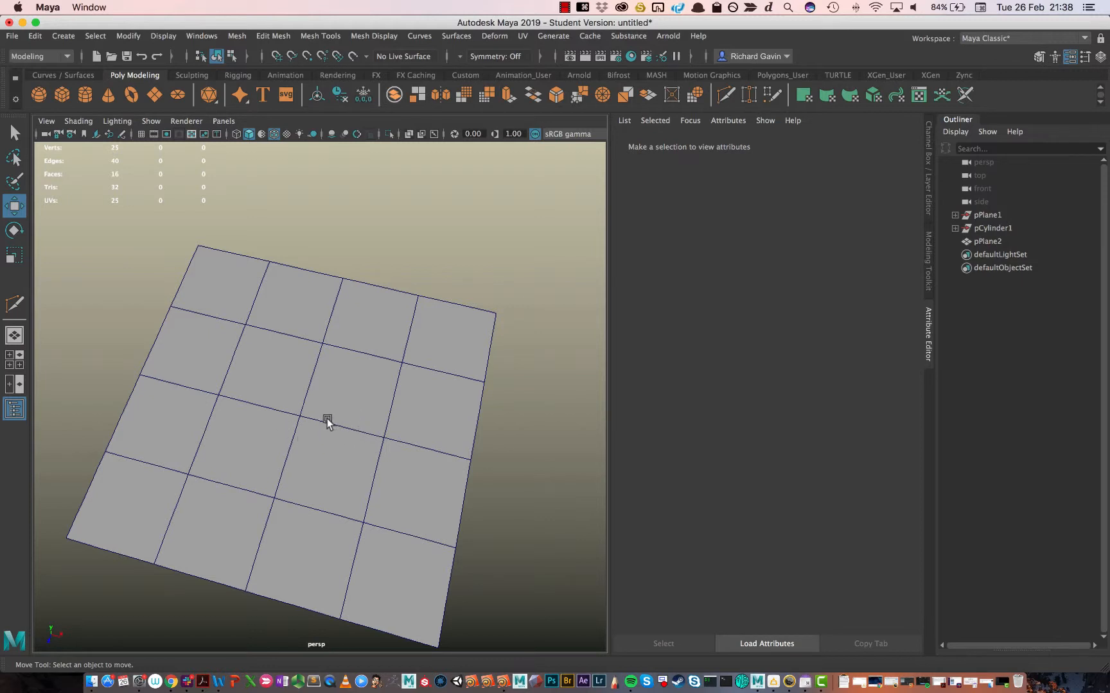
{"action": "left_click", "coordinate": [372, 543]}
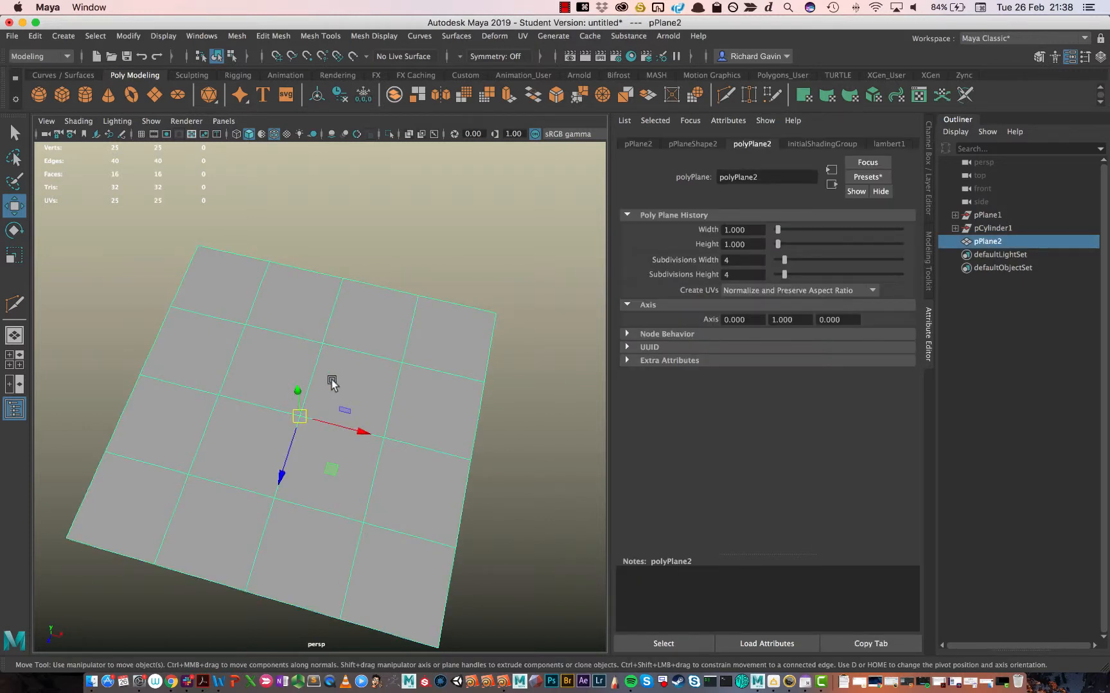
{"action": "right_click_drag", "start_coordinate": [332, 355], "coordinate": [238, 360], "text": "shift"}
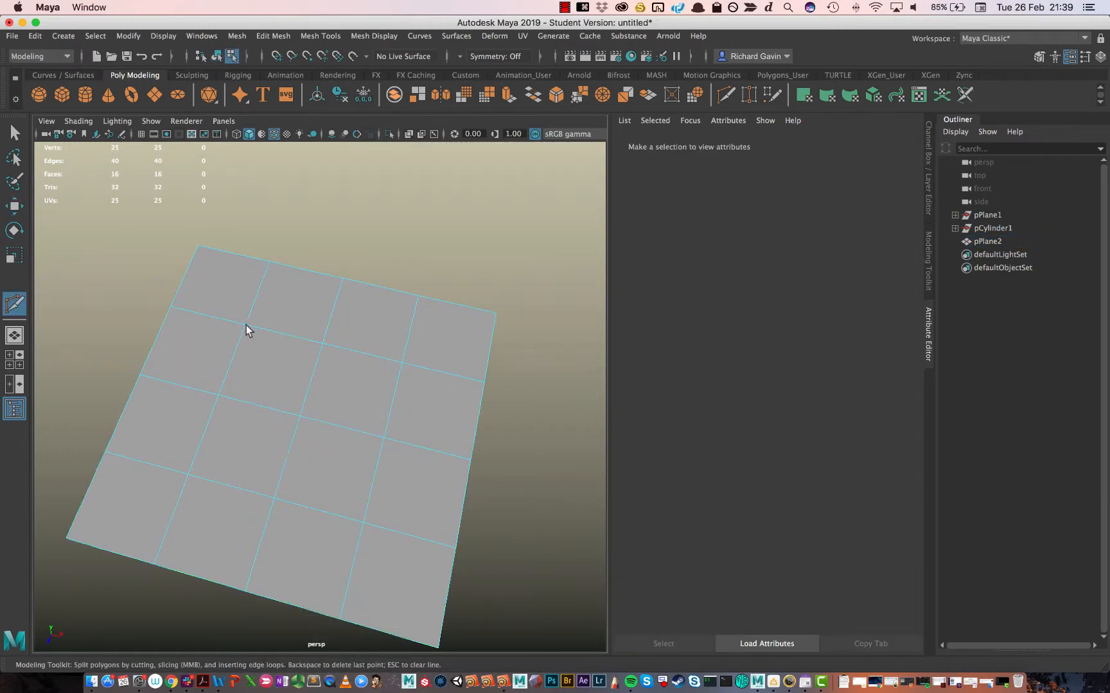
{"action": "left_click", "coordinate": [246, 324]}
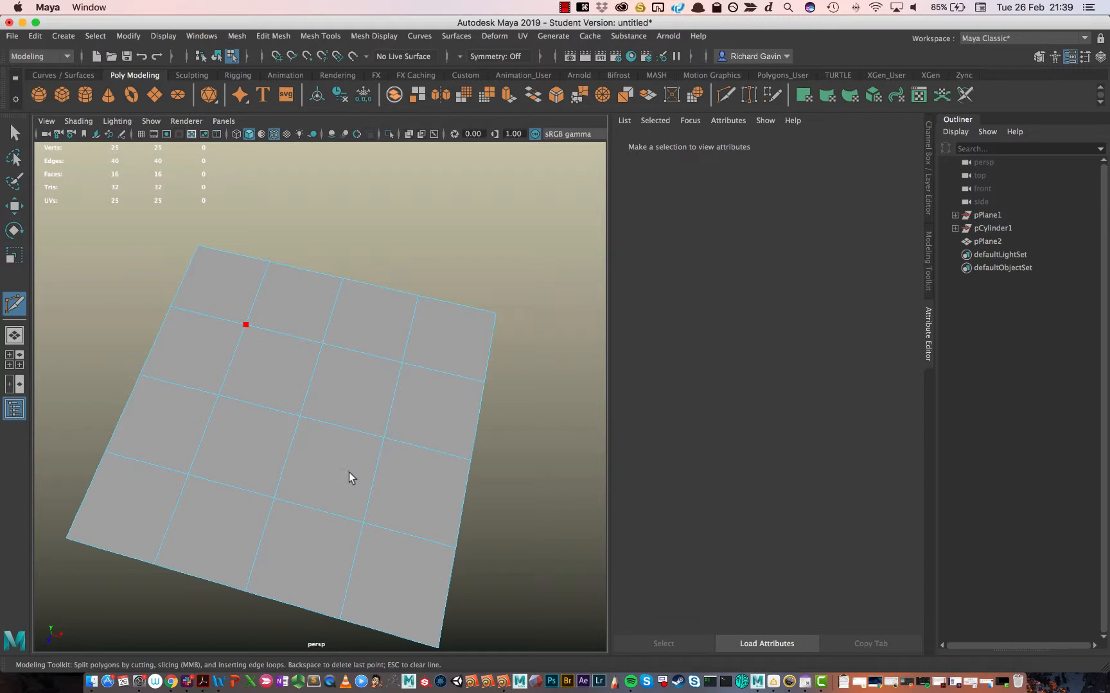
{"action": "left_click", "coordinate": [363, 522]}
{"action": "right_click", "coordinate": [365, 521]}
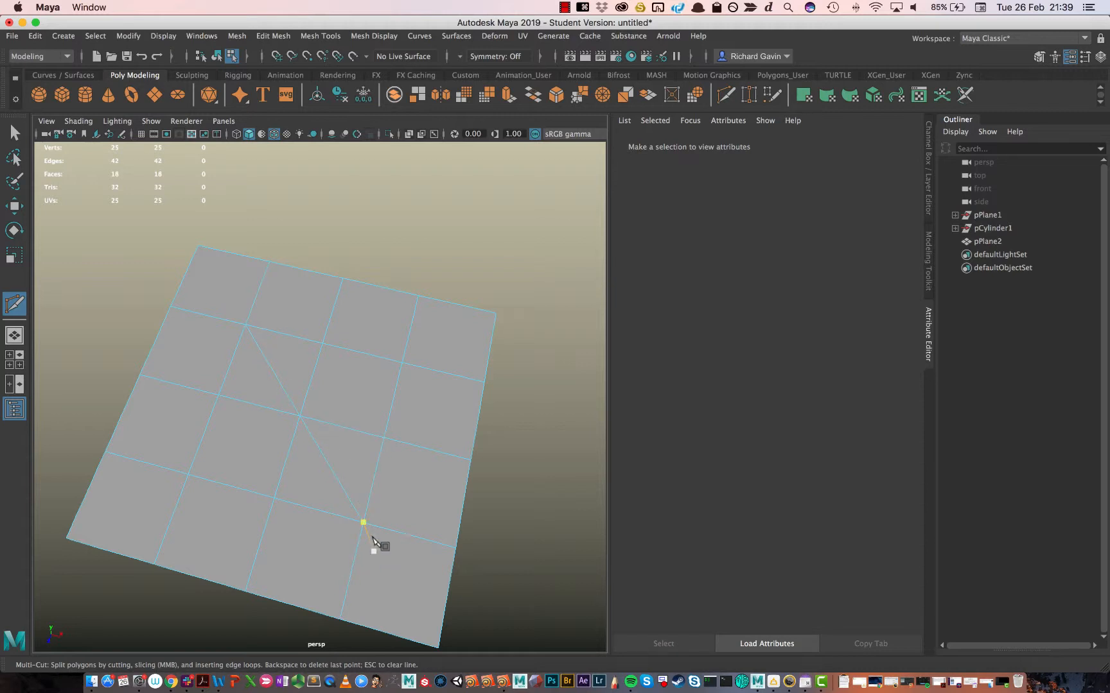
- Cut the opposite diagonal across the inner 2x2 faces through the centre vertex and finish the cut
{"action": "key", "text": "super+z"}
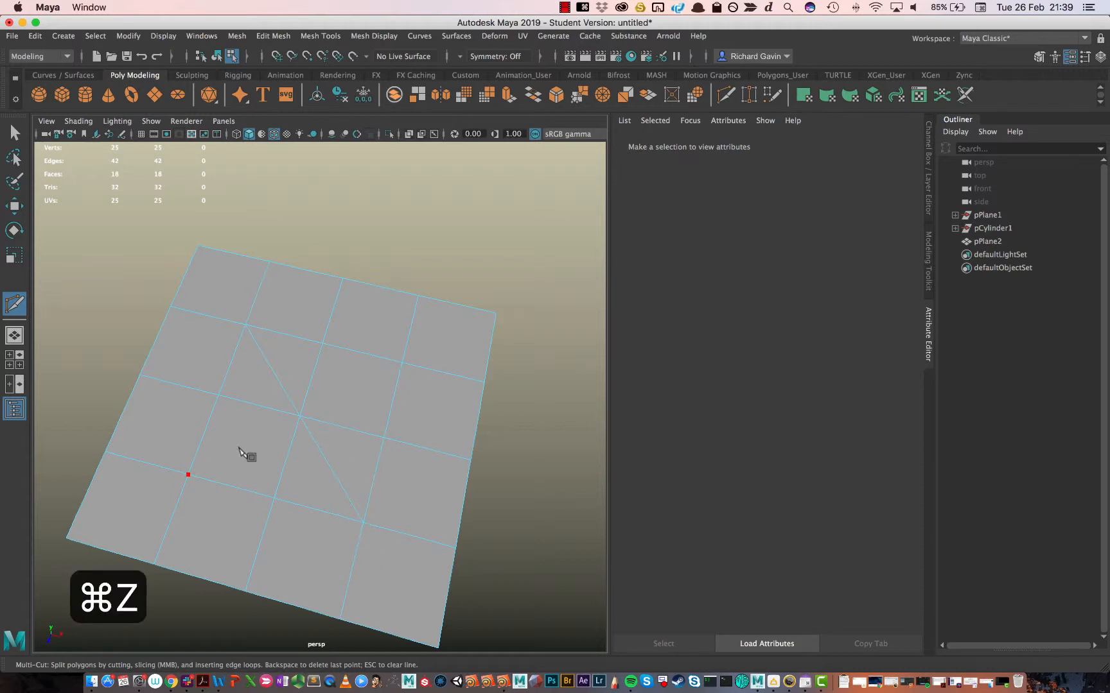
{"action": "left_click", "coordinate": [401, 363]}
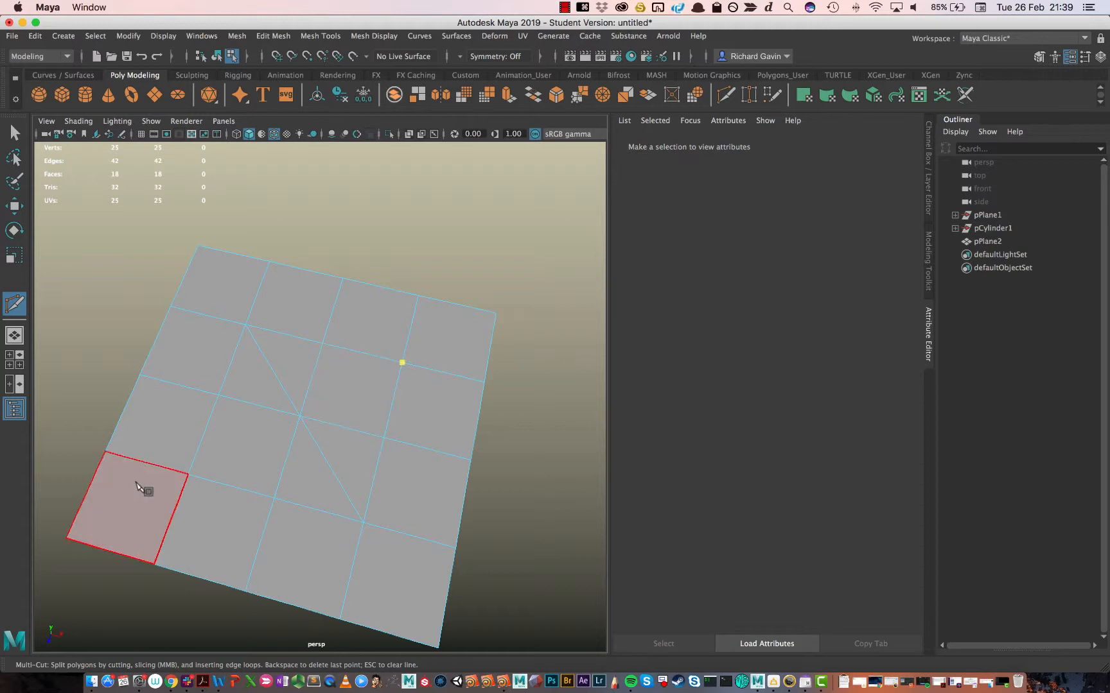
{"action": "left_click", "coordinate": [190, 475]}
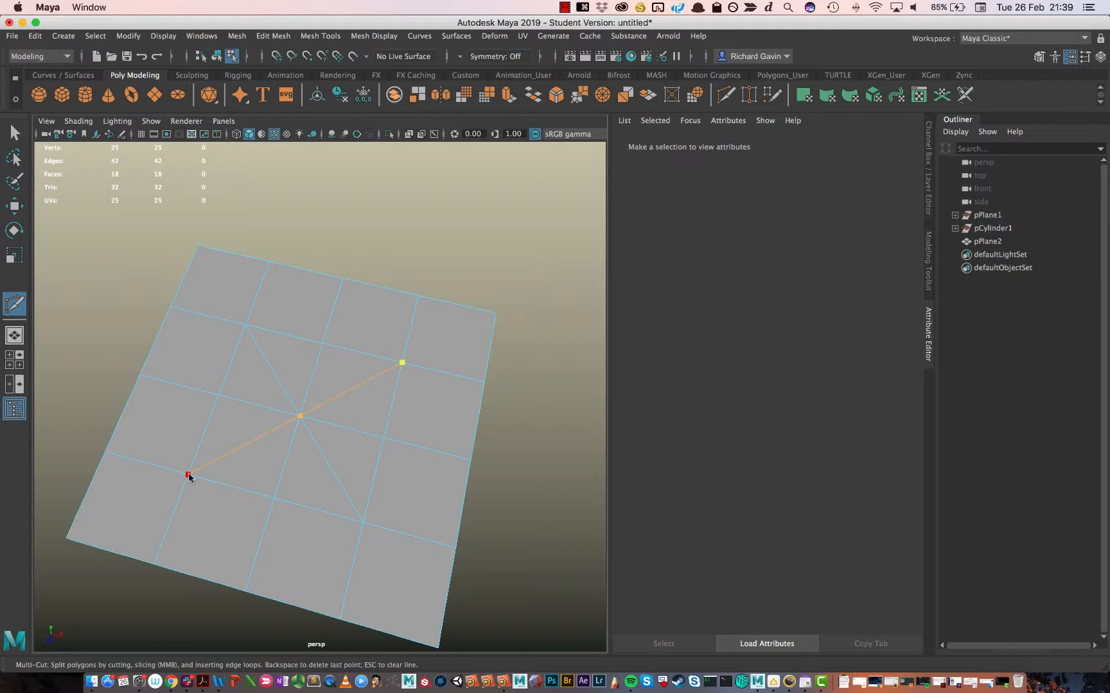
{"action": "right_click", "coordinate": [189, 475]}
{"action": "key", "text": "w"}
- Chamfer the plane's centre vertex with a width of 0.25
{"action": "right_click", "coordinate": [297, 422]}
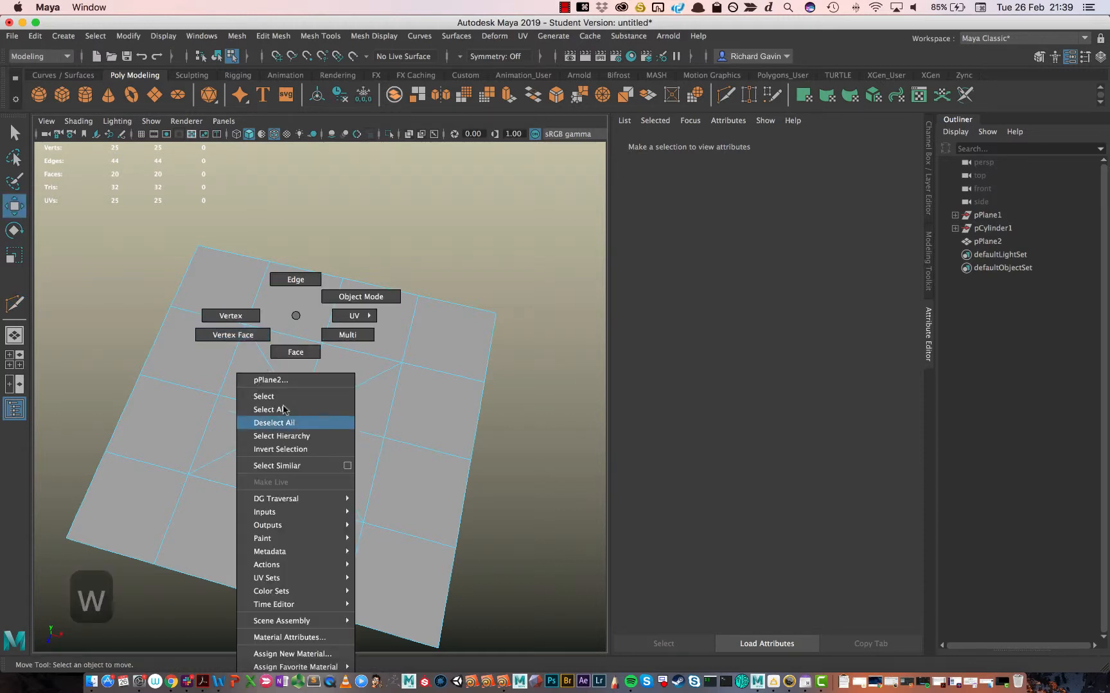
{"action": "left_click", "coordinate": [230, 315]}
{"action": "left_click", "coordinate": [322, 439]}
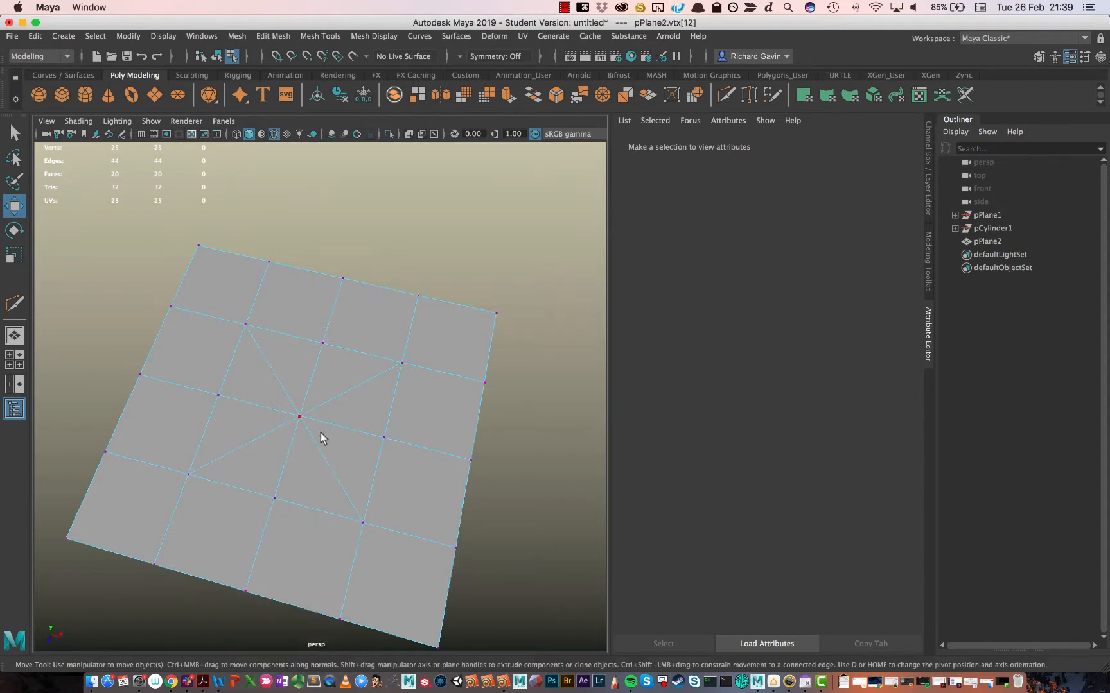
{"action": "right_click", "coordinate": [299, 418], "text": "shift"}
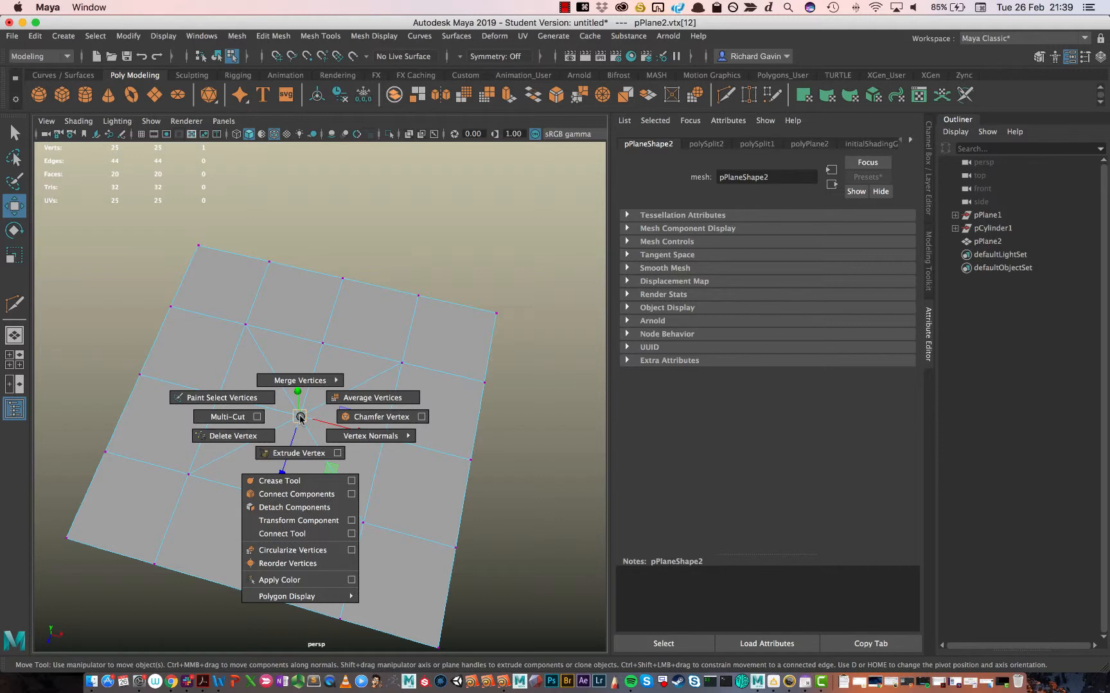
{"action": "right_click_drag", "start_coordinate": [300, 419], "coordinate": [367, 419], "text": "shift"}
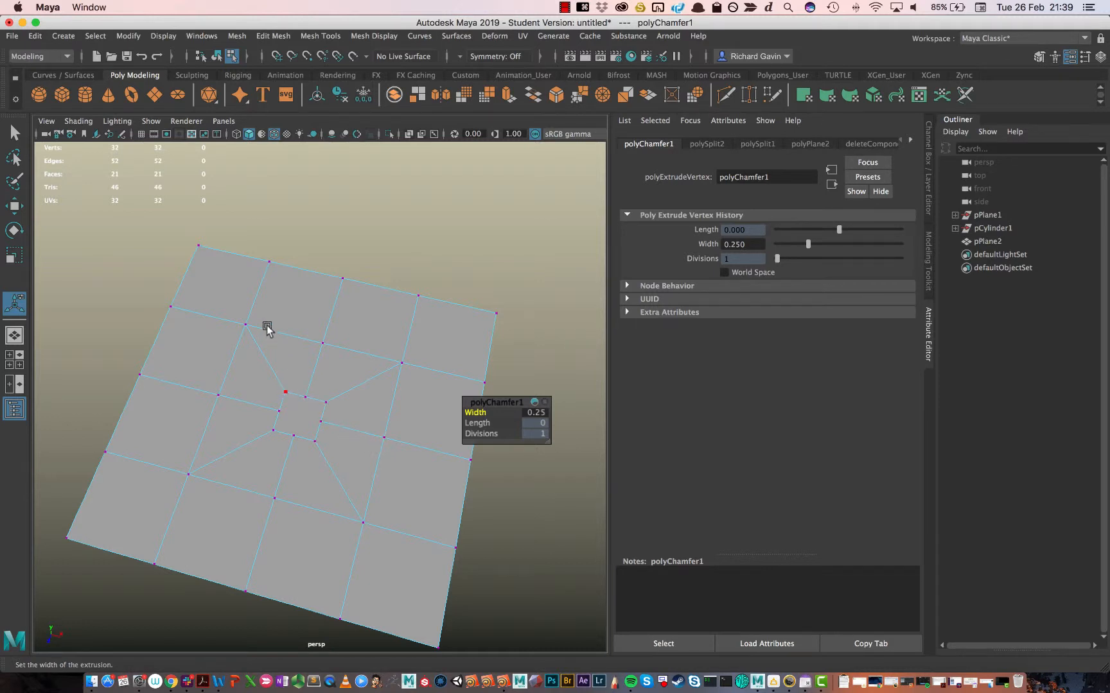
- Delete the central face produced by the vertex chamfer to open the hole
{"action": "key", "text": "w"}
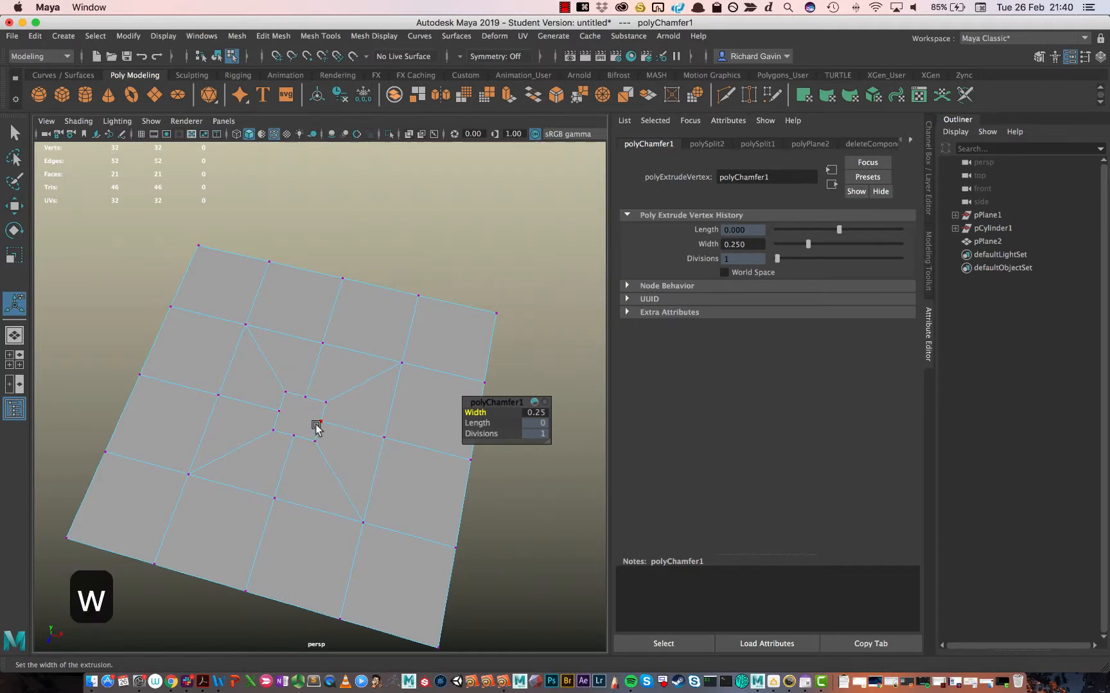
{"action": "right_click", "coordinate": [311, 418]}
{"action": "left_click", "coordinate": [311, 353]}
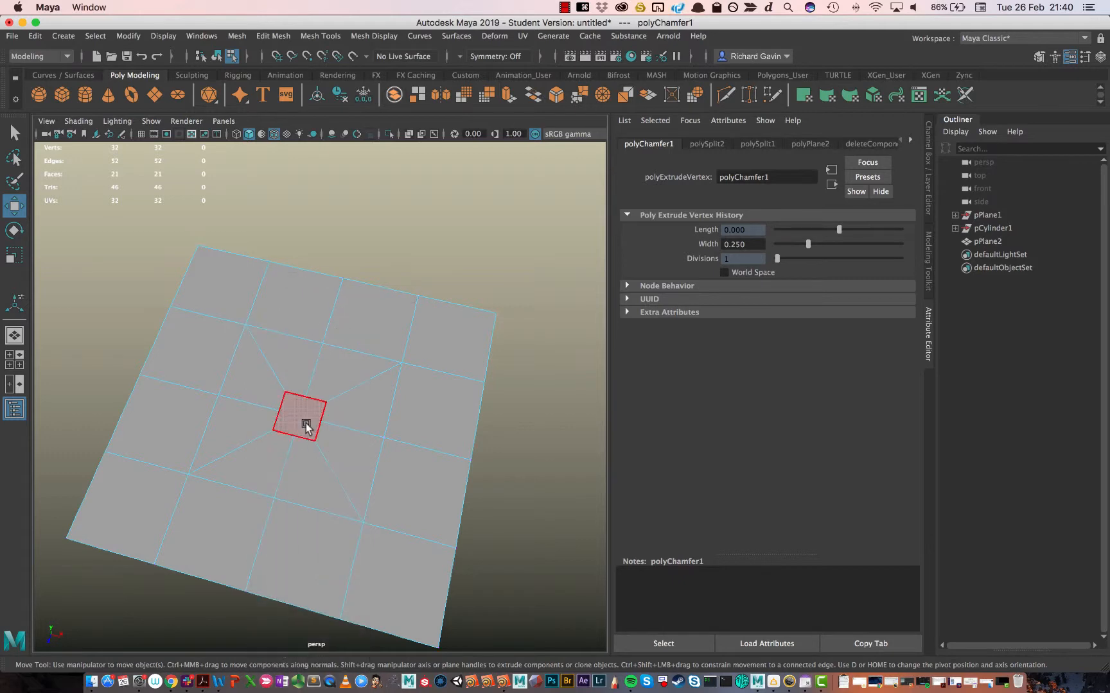
{"action": "left_click", "coordinate": [306, 423]}
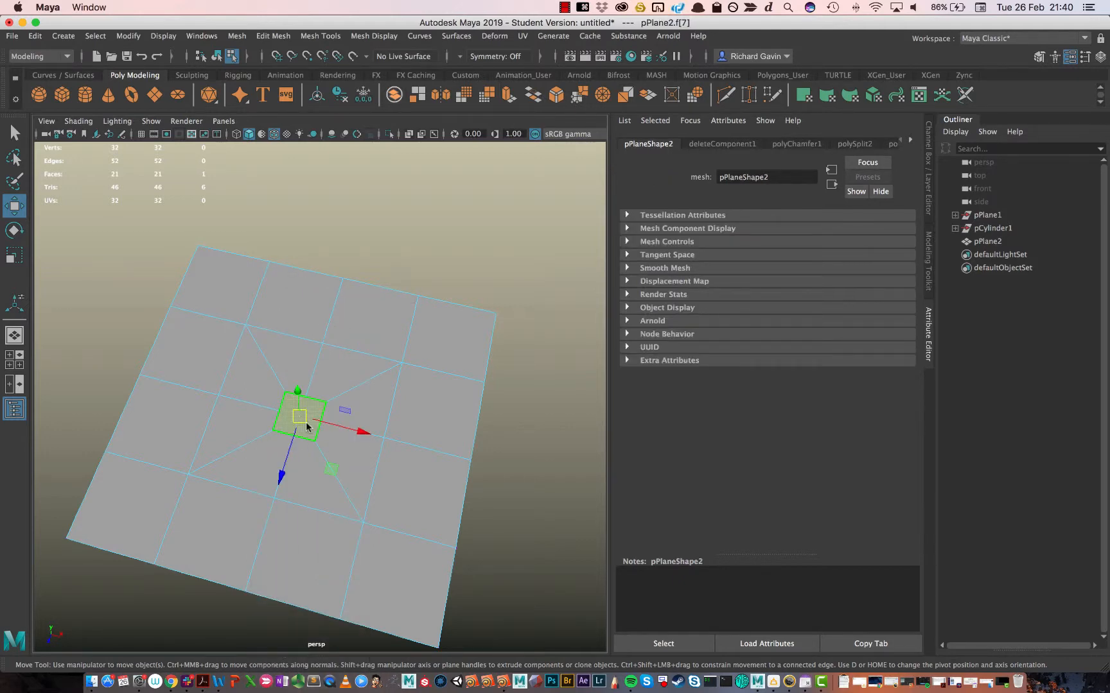
{"action": "key", "text": "BackSpace"}
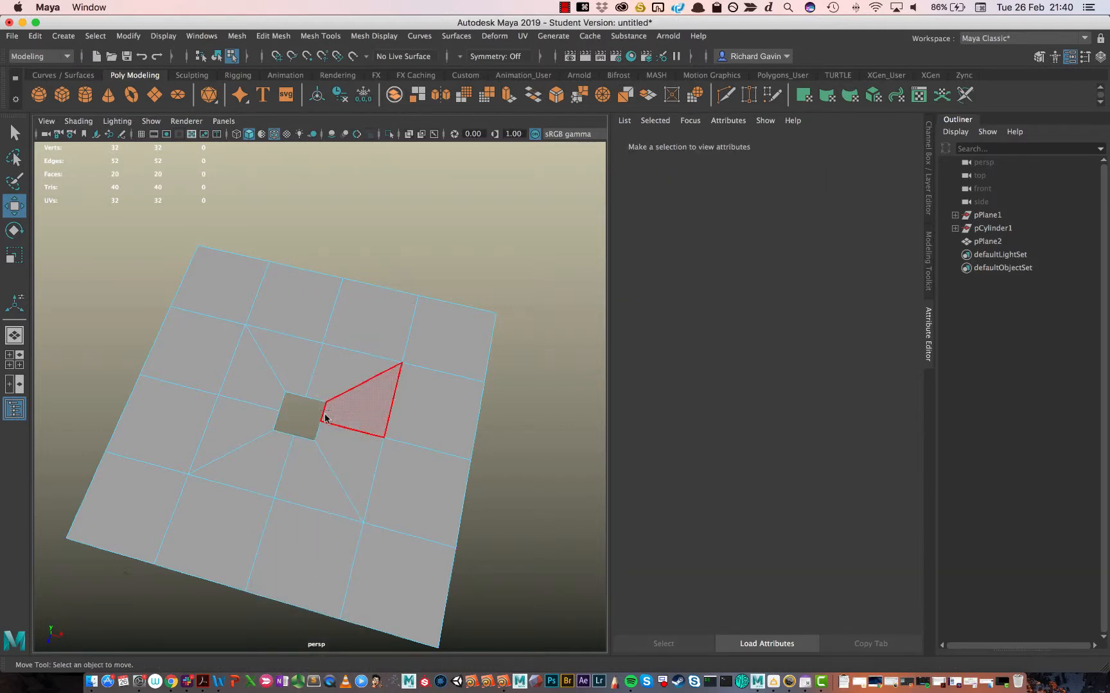
- Select the eight vertices around the hole and apply Average Vertices with 10 iterations five times to round the opening
{"action": "right_click_drag", "start_coordinate": [321, 317], "coordinate": [260, 316]}
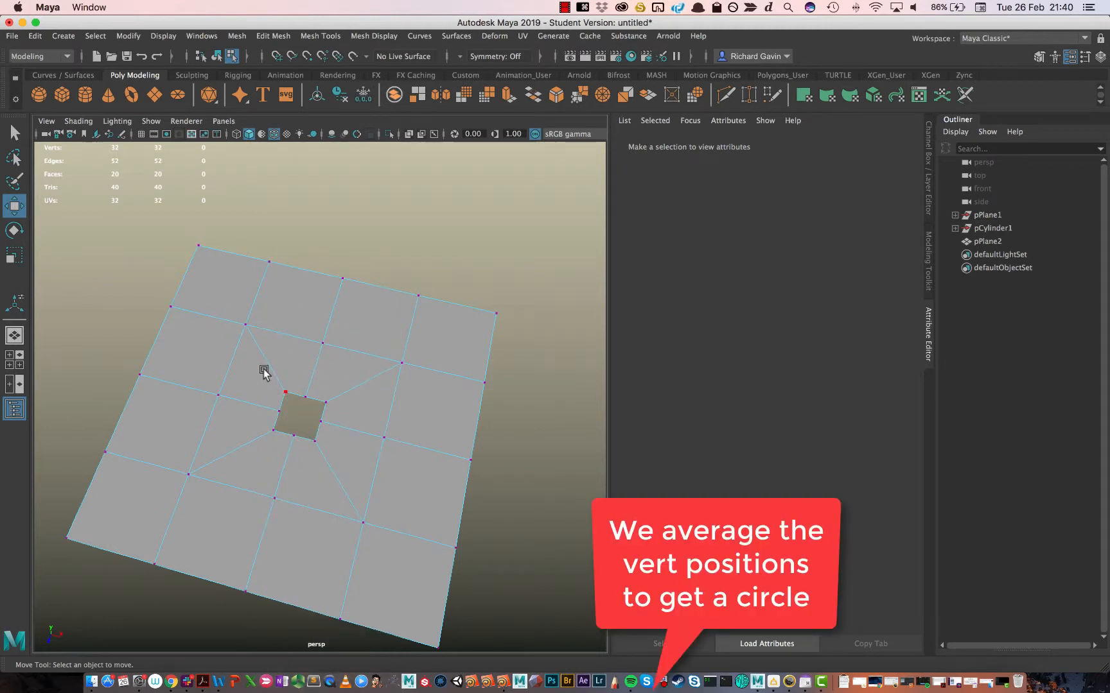
{"action": "left_click_drag", "start_coordinate": [264, 373], "coordinate": [344, 453]}
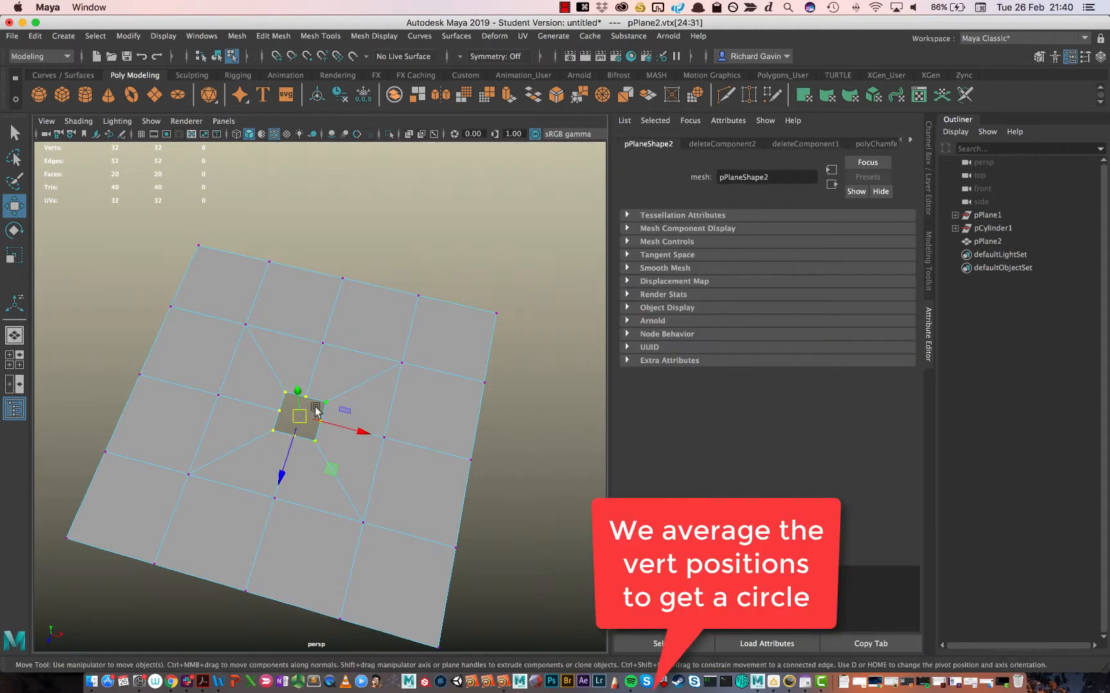
{"action": "right_click_drag", "start_coordinate": [317, 411], "coordinate": [350, 390], "text": "shift"}
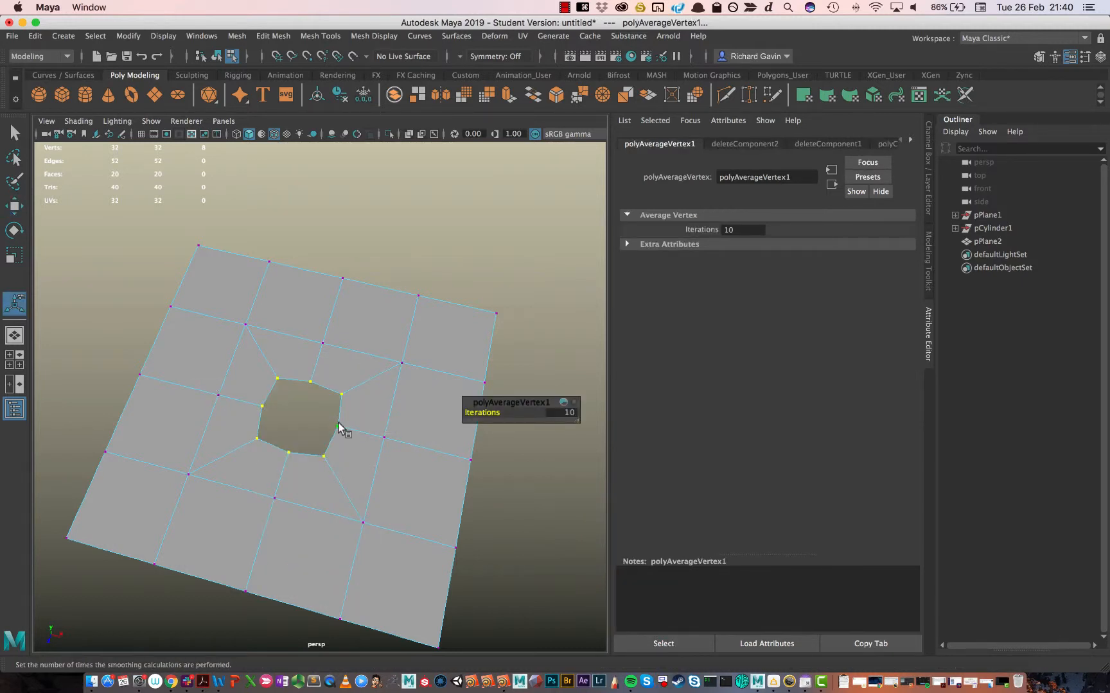
{"action": "key", "text": "g"}
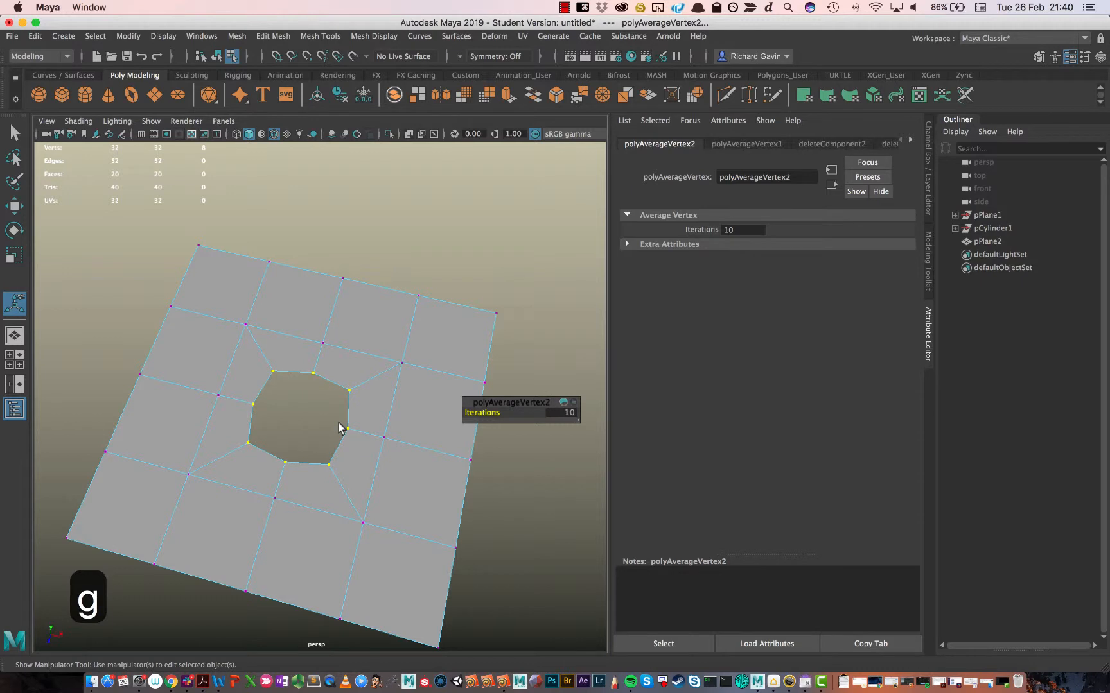
{"action": "key", "text": "g"}
{"action": "key", "text": "g"}
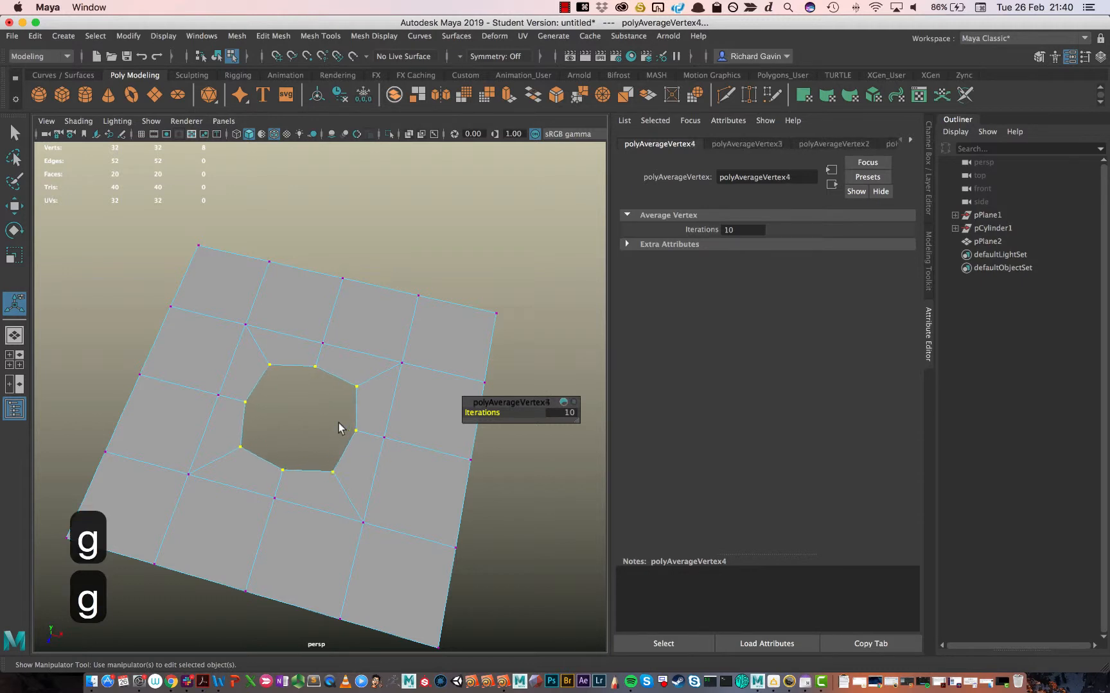
{"action": "key", "text": "g"}
- Scale the hole's eight vertices down uniformly and preview the plane smoothed and deselected in object mode
{"action": "key", "text": "r"}
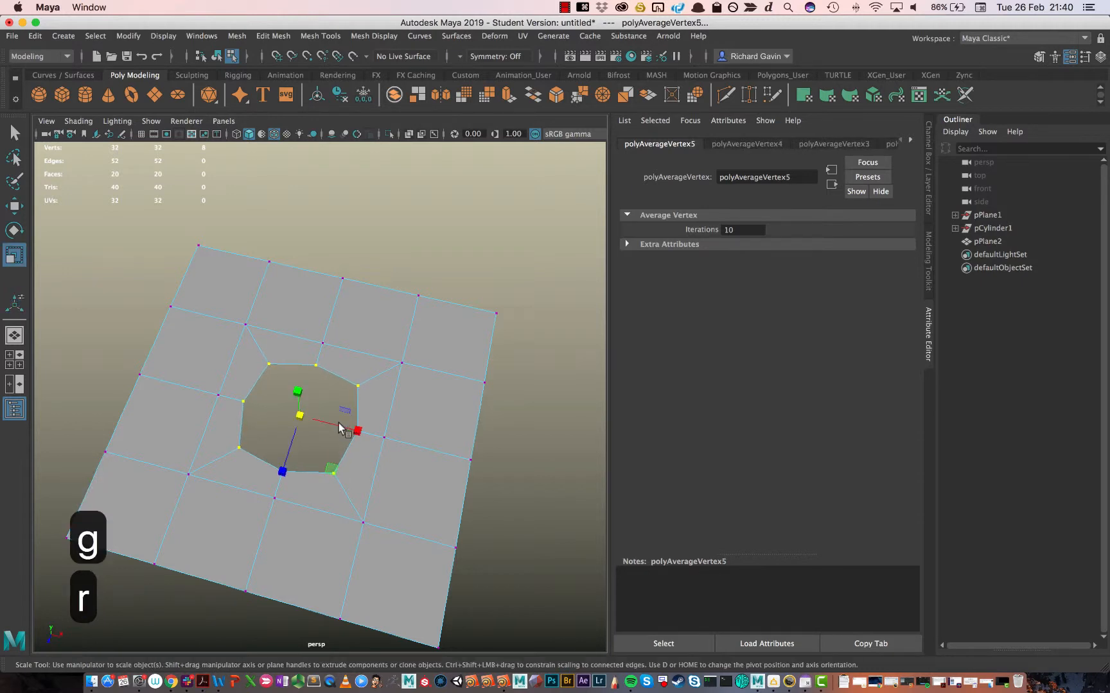
{"action": "left_click_drag", "start_coordinate": [306, 421], "coordinate": [264, 414]}
{"action": "right_click_drag", "start_coordinate": [330, 315], "coordinate": [387, 292]}
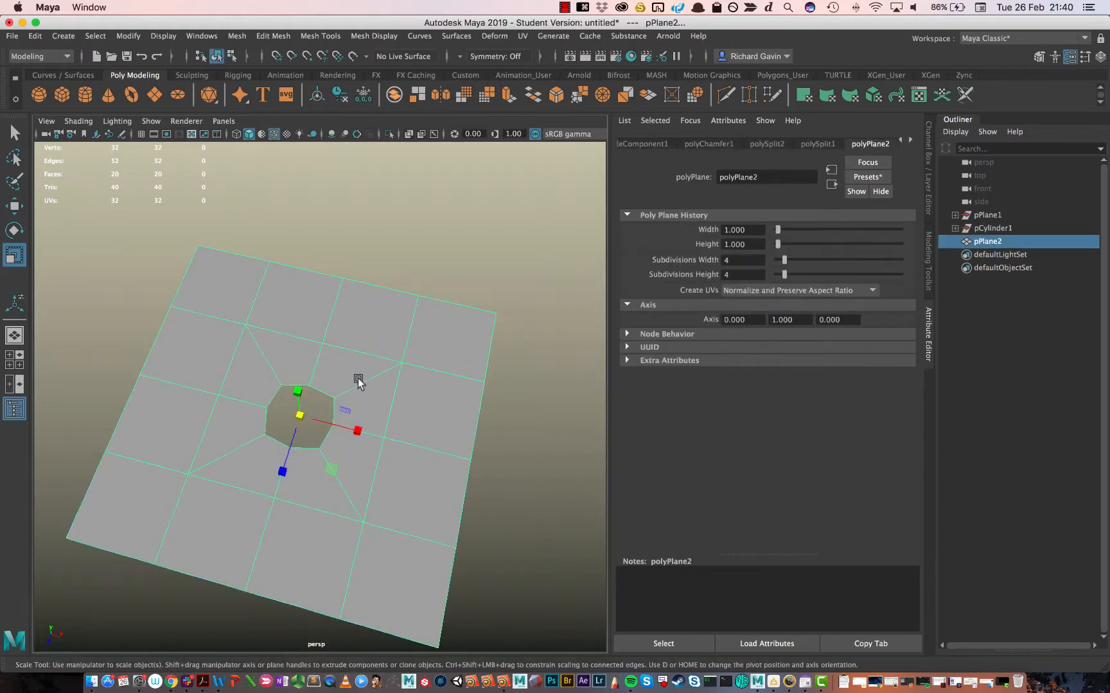
{"action": "key", "text": "3"}
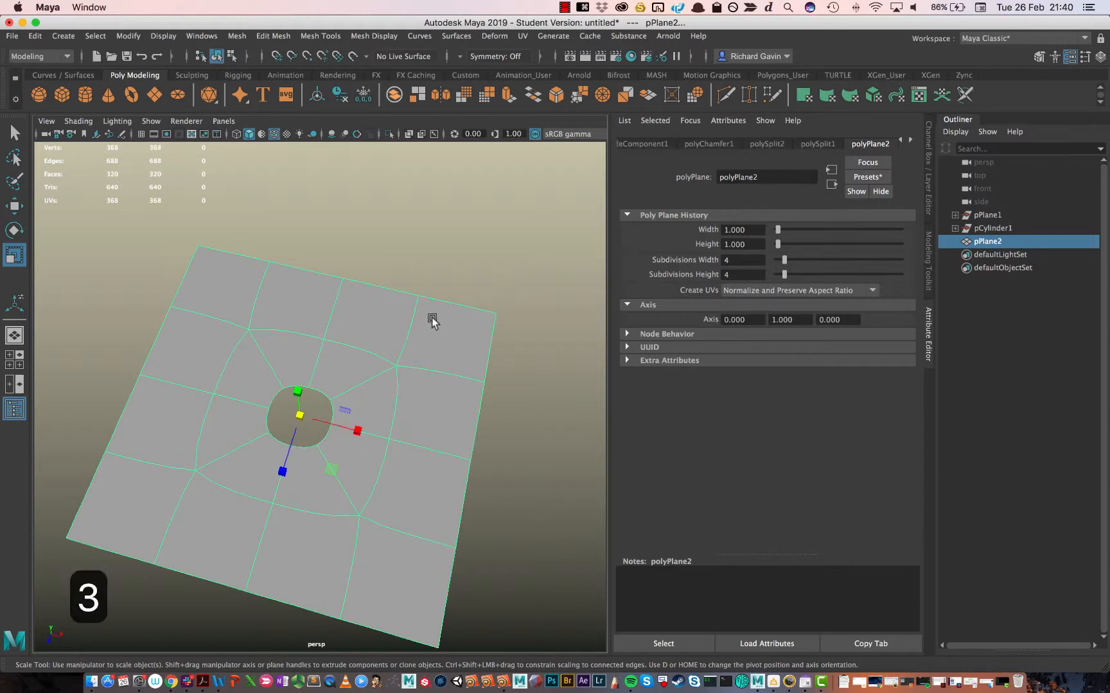
{"action": "left_click", "coordinate": [429, 251]}
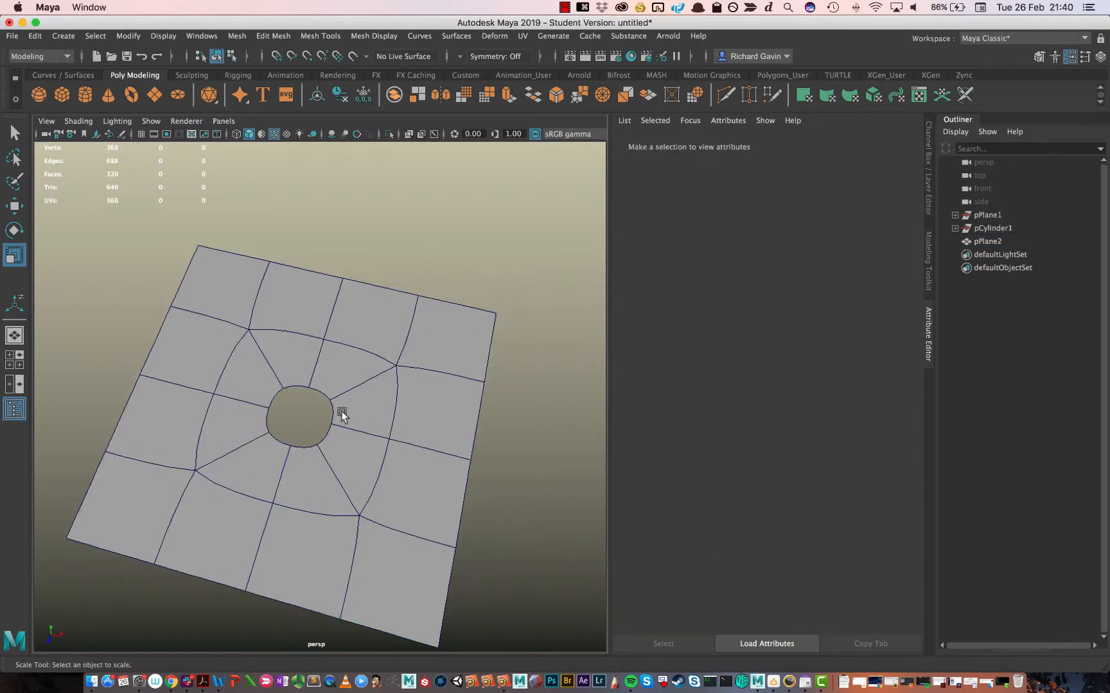
- Scale the hole's four vertices on the diagonals slightly inward to make it rounder, and frame the whole plane in object mode
{"action": "right_click_drag", "start_coordinate": [291, 315], "coordinate": [259, 351]}
{"action": "left_click", "coordinate": [289, 393]}
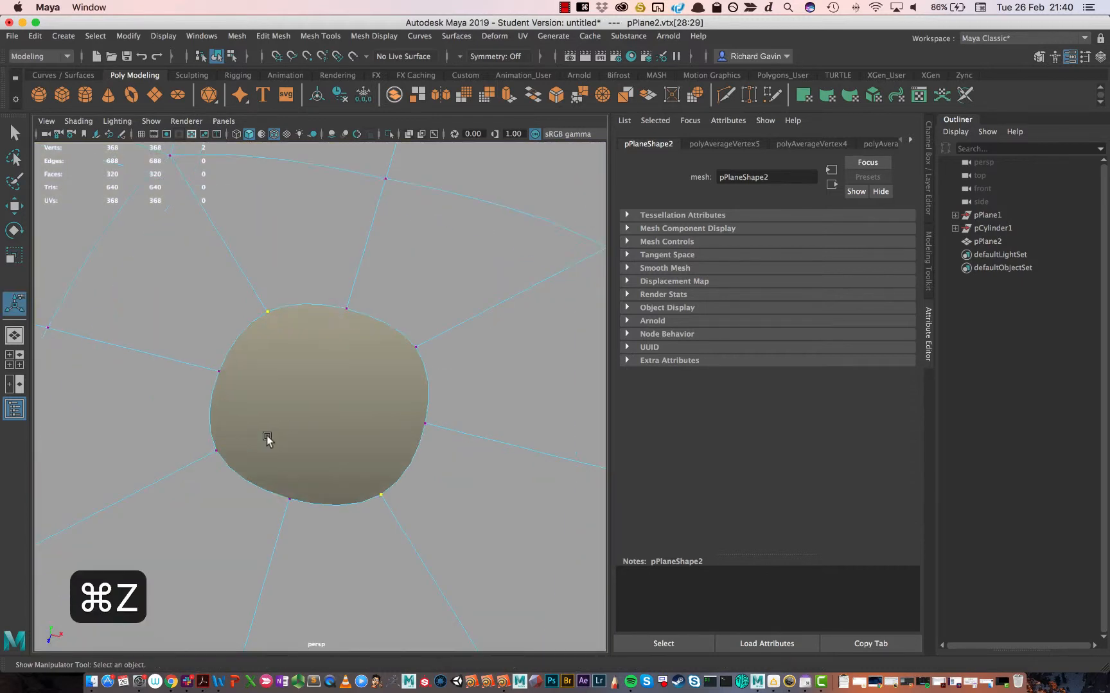
{"action": "left_click", "coordinate": [250, 290]}
{"action": "left_click_drag", "start_coordinate": [248, 285], "coordinate": [298, 346]}
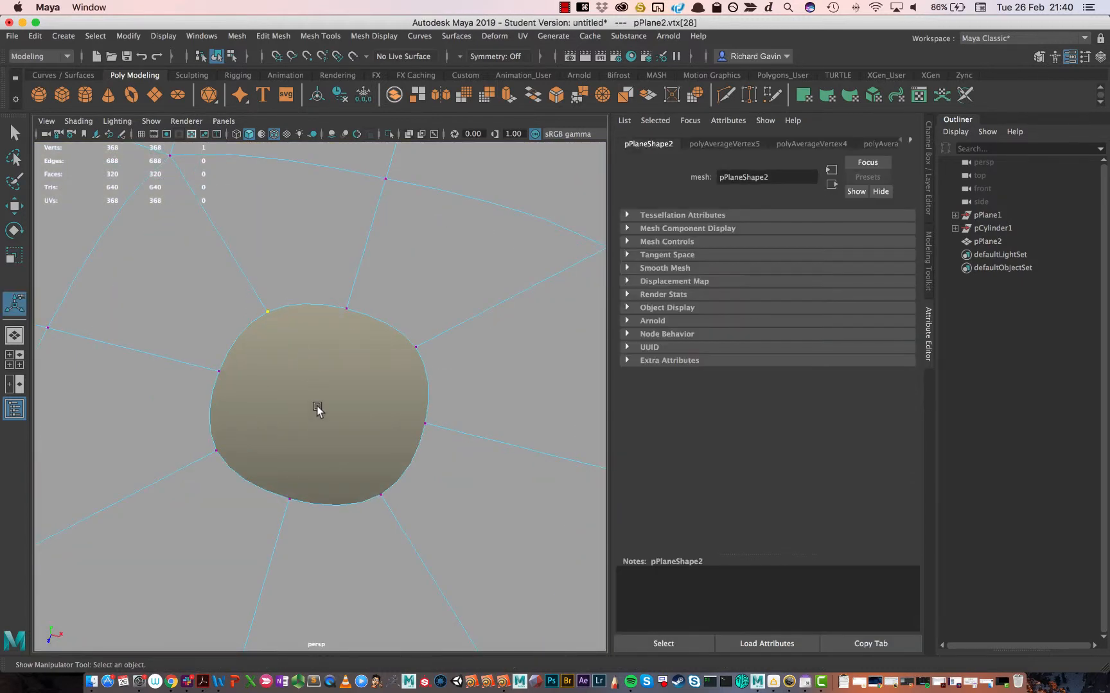
{"action": "left_click_drag", "start_coordinate": [324, 440], "coordinate": [389, 513], "text": "shift"}
{"action": "left_click_drag", "start_coordinate": [389, 330], "coordinate": [424, 364], "text": "shift"}
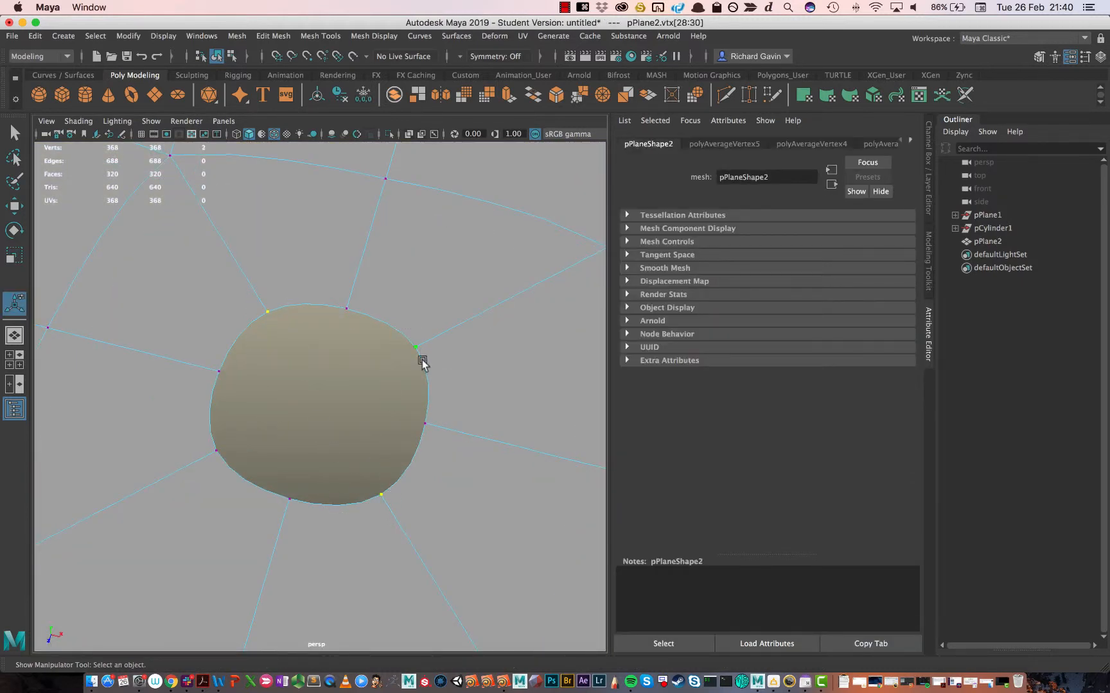
{"action": "left_click_drag", "start_coordinate": [226, 442], "coordinate": [206, 460], "text": "shift"}
{"action": "key", "text": "r"}
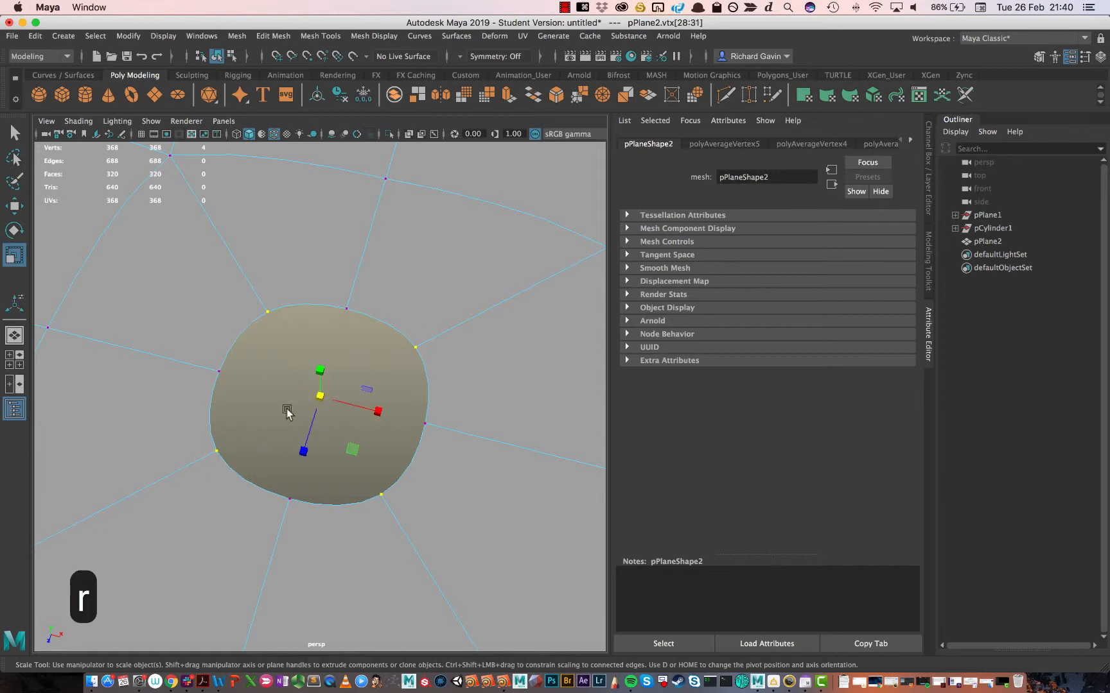
{"action": "left_click_drag", "start_coordinate": [314, 390], "coordinate": [307, 391]}
{"action": "right_click_drag", "start_coordinate": [415, 240], "coordinate": [482, 218]}
{"action": "key", "text": "f"}
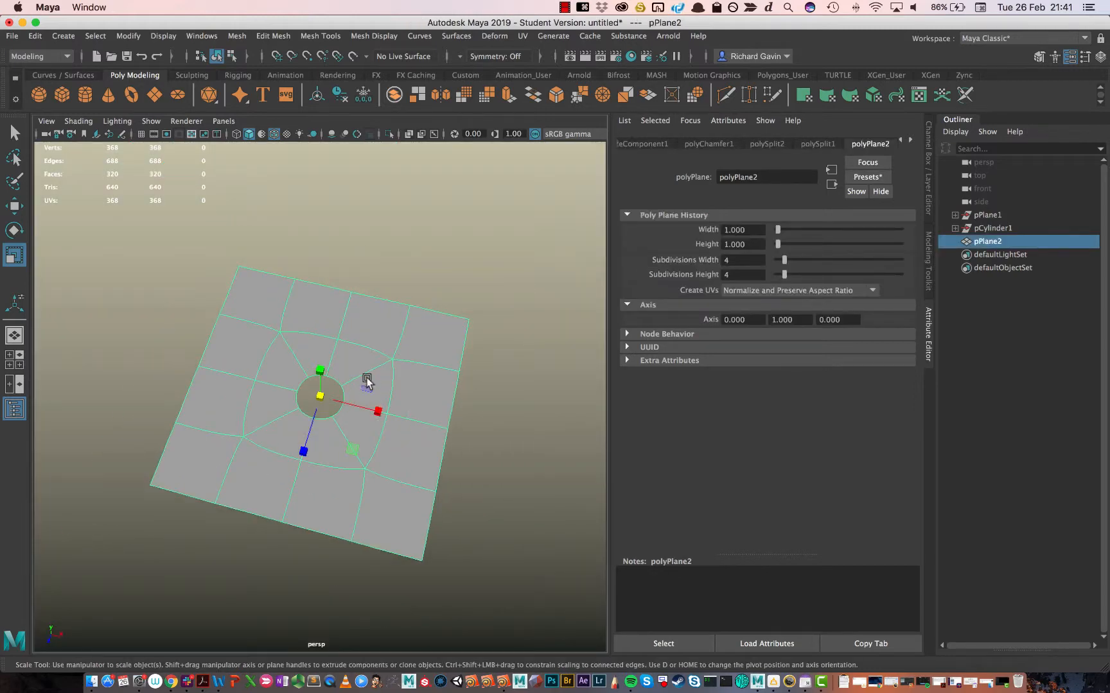
{"action": "scroll", "coordinate": [367, 382], "scroll_direction": "up", "scroll_amount": 2}
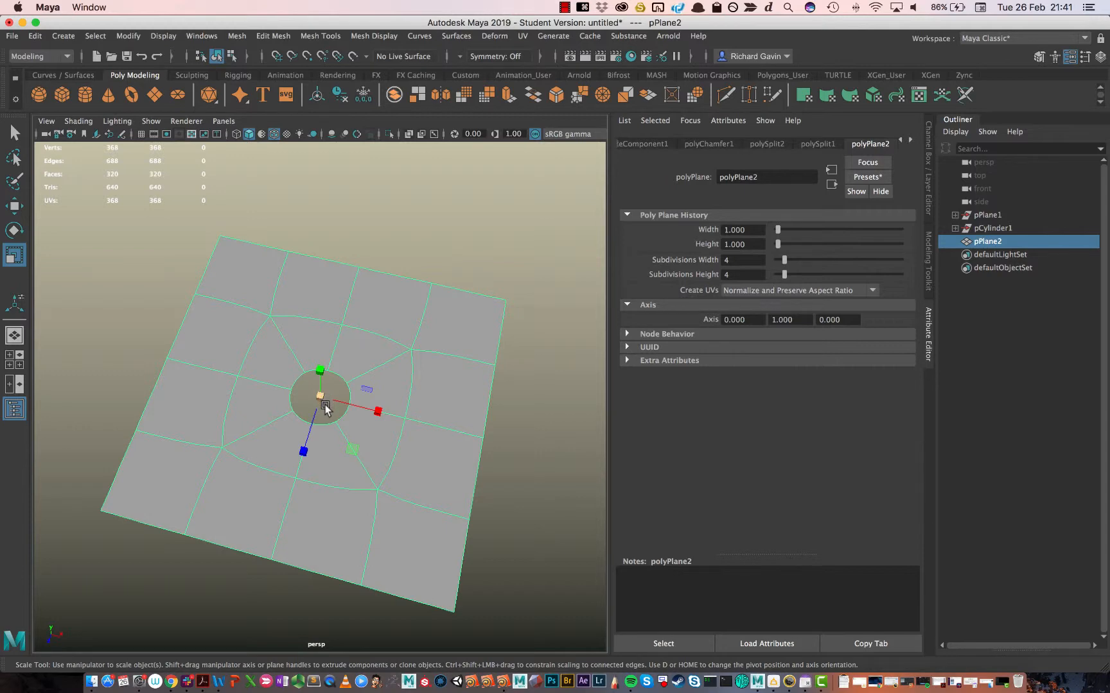
- Select the hole's border edge loop and extrude it about 0.3 units down below the plane
{"action": "scroll", "coordinate": [321, 382], "scroll_direction": "up", "scroll_amount": 6}
{"action": "right_click_drag", "start_coordinate": [321, 303], "coordinate": [317, 216]}
{"action": "double_click", "coordinate": [321, 344]}
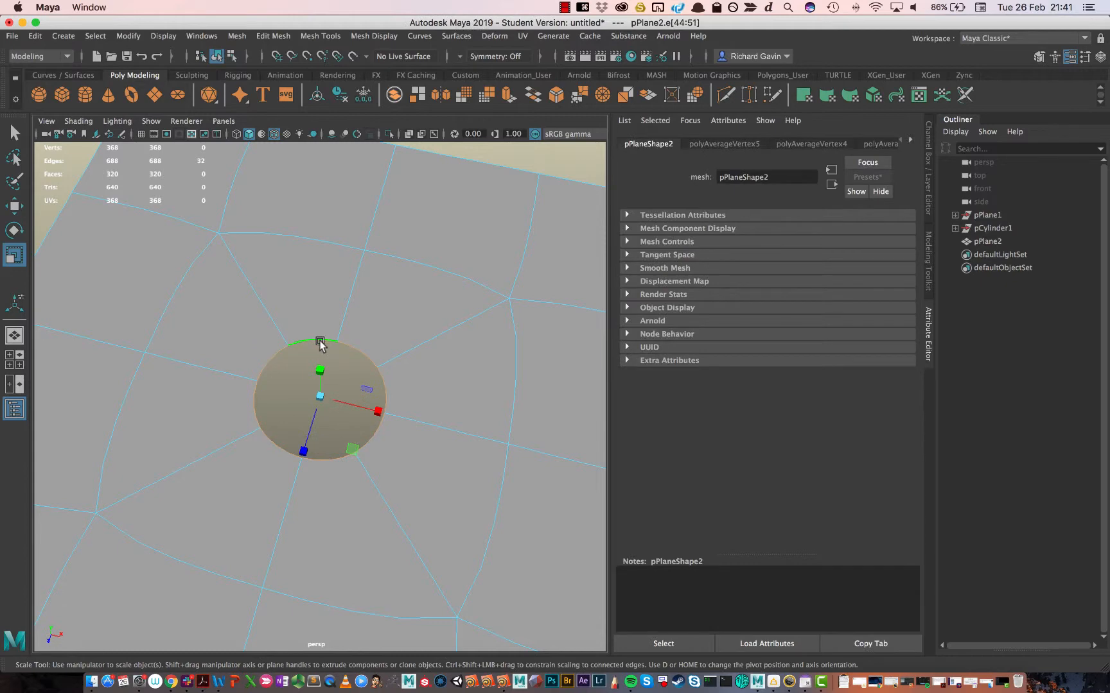
{"action": "right_click_drag", "start_coordinate": [321, 345], "coordinate": [321, 382], "text": "shift"}
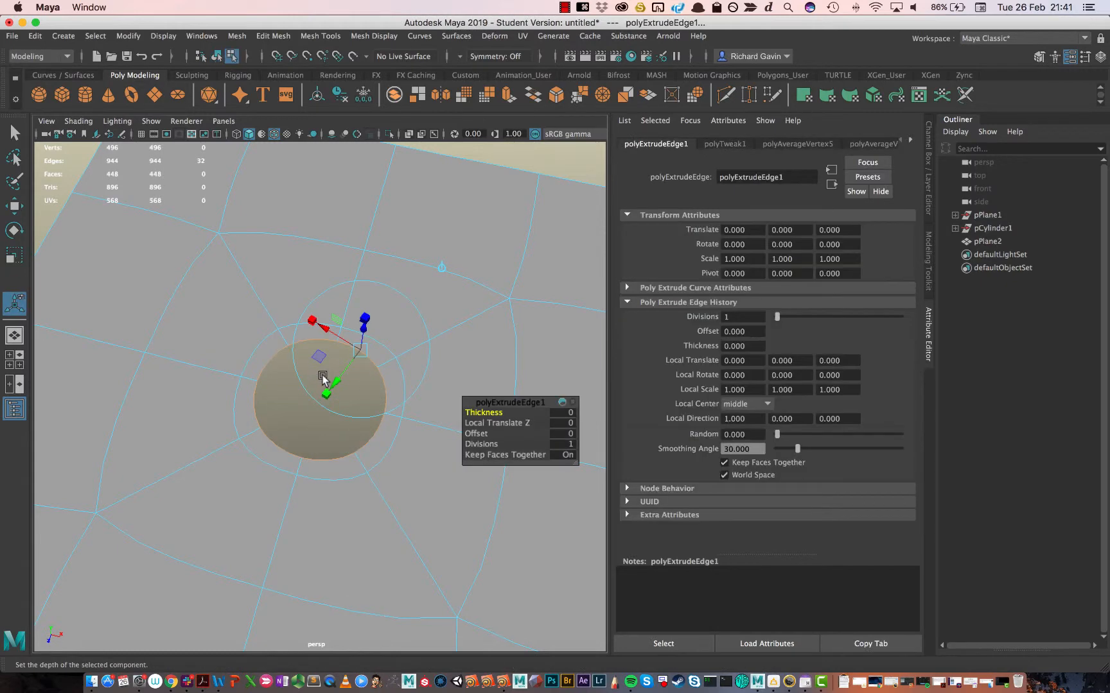
{"action": "left_click_drag", "start_coordinate": [361, 334], "coordinate": [334, 392]}
- Compare the extruded hole's rim in smoothed and unsmoothed display in object mode
{"action": "key", "text": "1"}
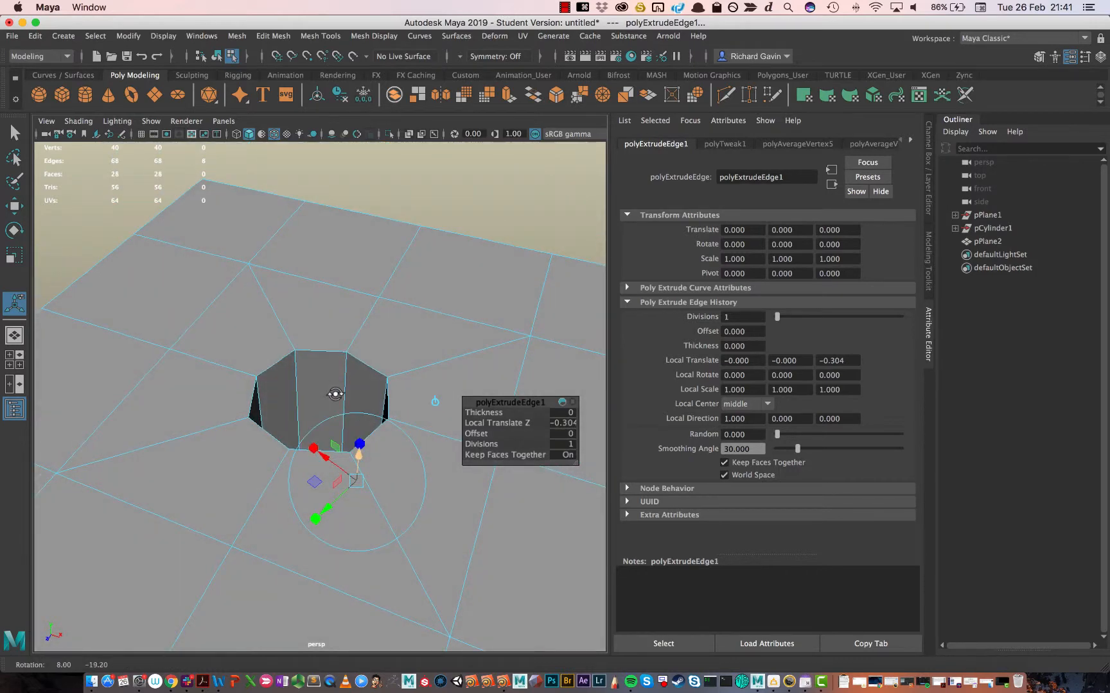
{"action": "right_click_drag", "start_coordinate": [330, 355], "coordinate": [393, 298]}
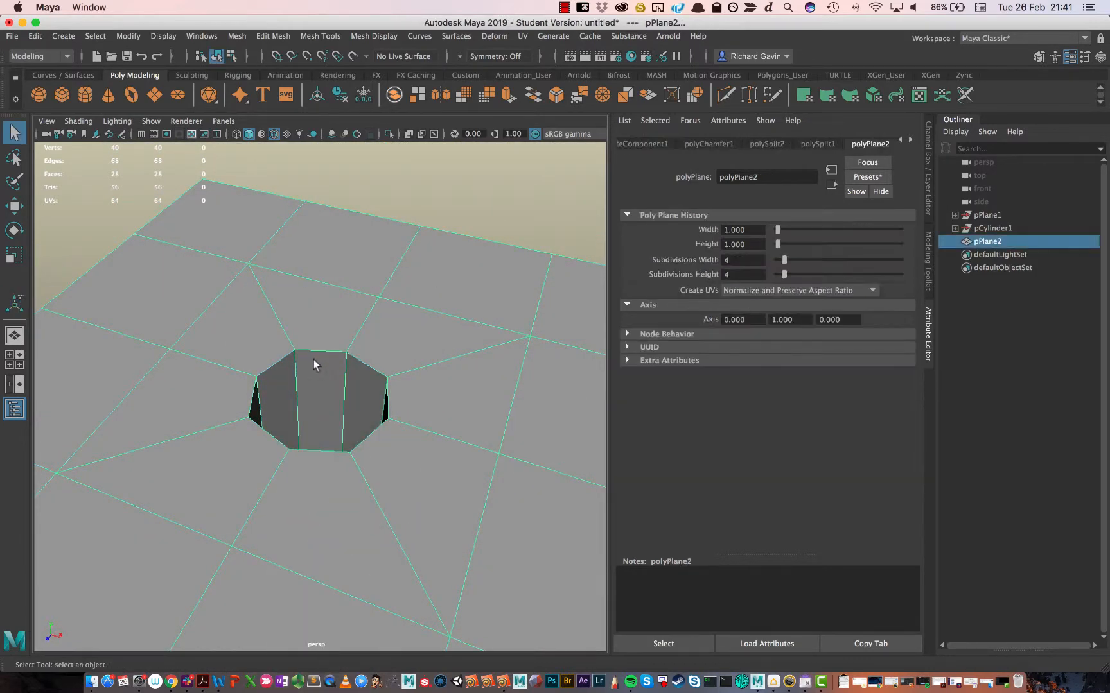
{"action": "key", "text": "3"}
{"action": "key", "text": "1"}
- Insert supporting edge loops with Multi-Cut close to both sides of the hole's rim, and inspect the smoothed plane in object mode
{"action": "right_click_drag", "start_coordinate": [326, 351], "coordinate": [297, 370], "text": "shift"}
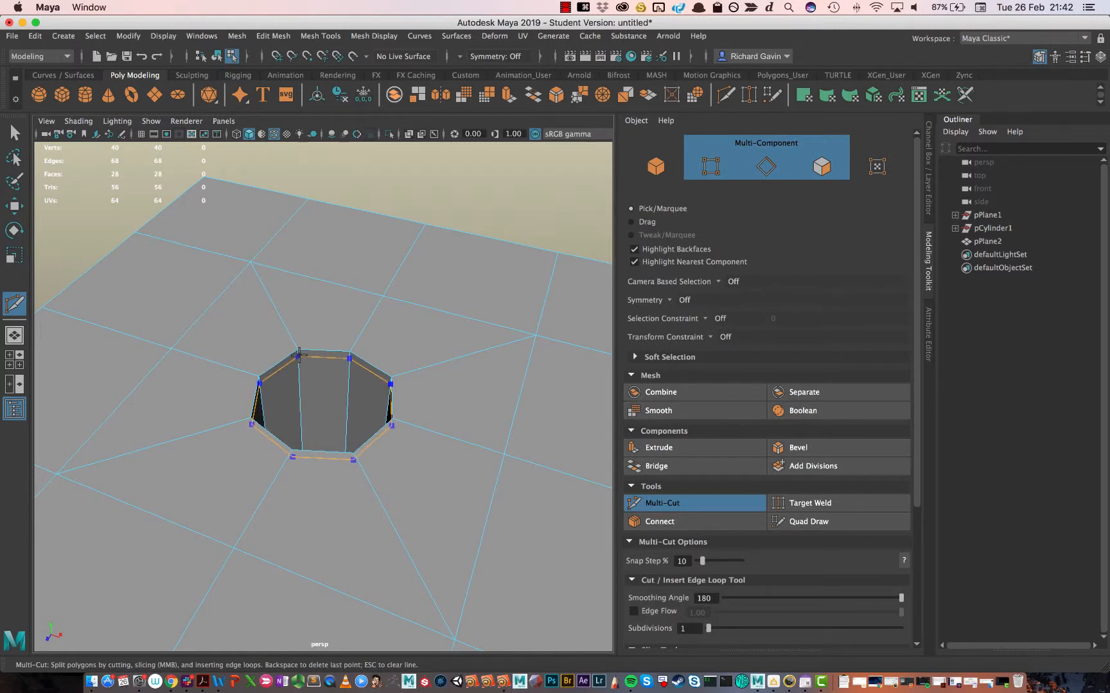
{"action": "left_click", "coordinate": [294, 342], "text": "ctrl"}
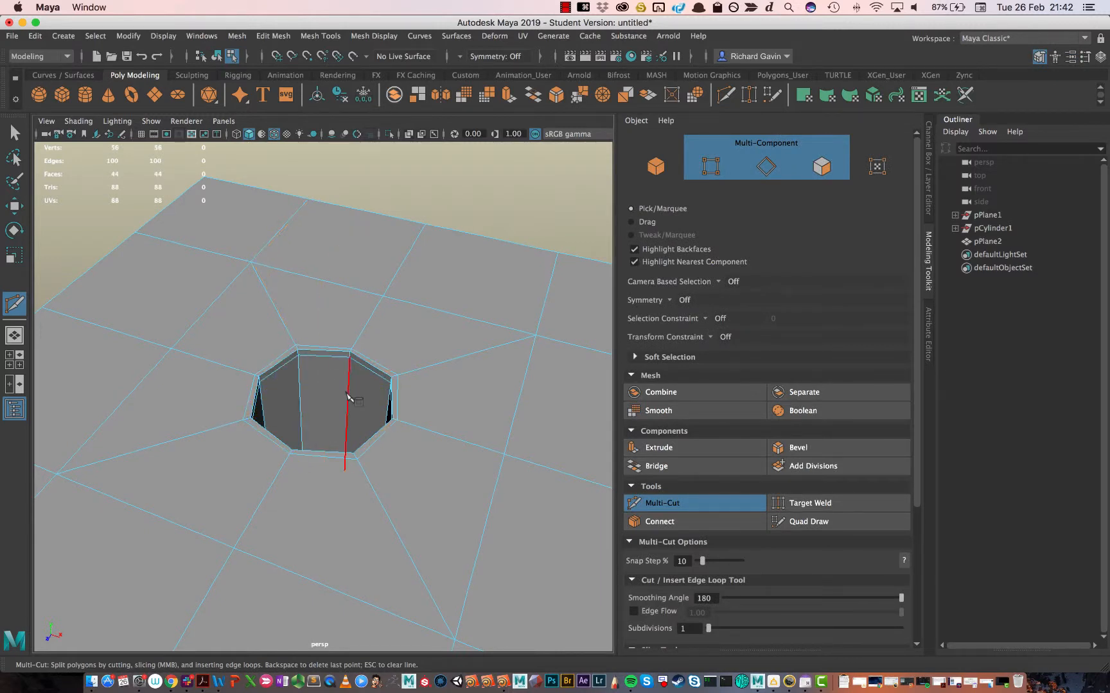
{"action": "key", "text": "3"}
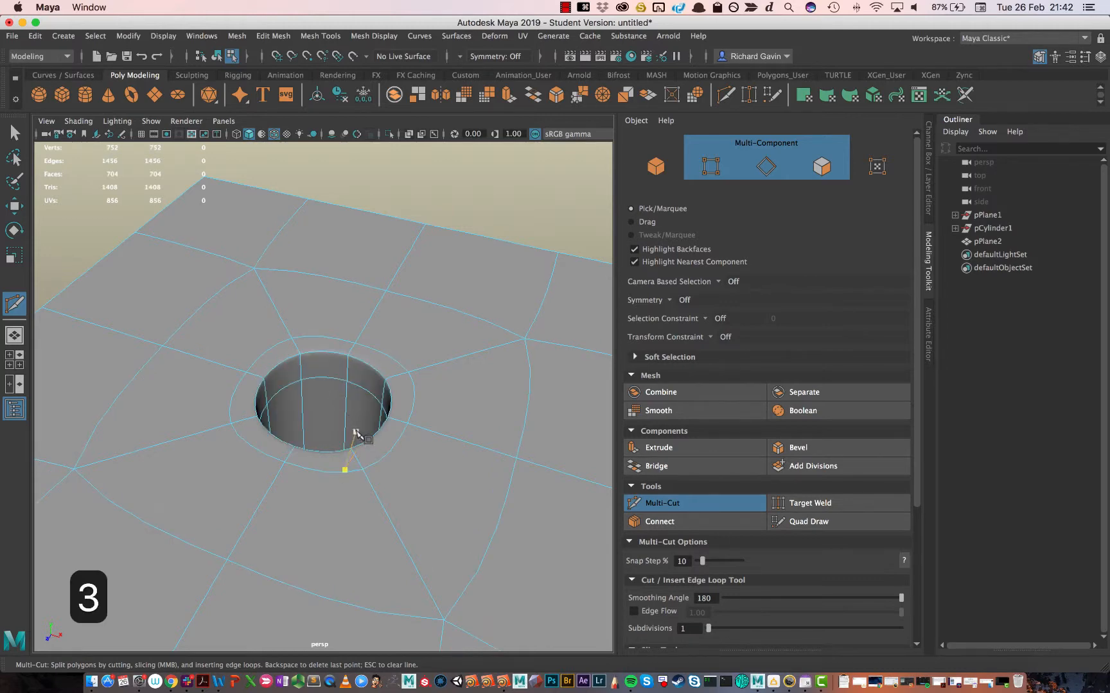
{"action": "key", "text": "w"}
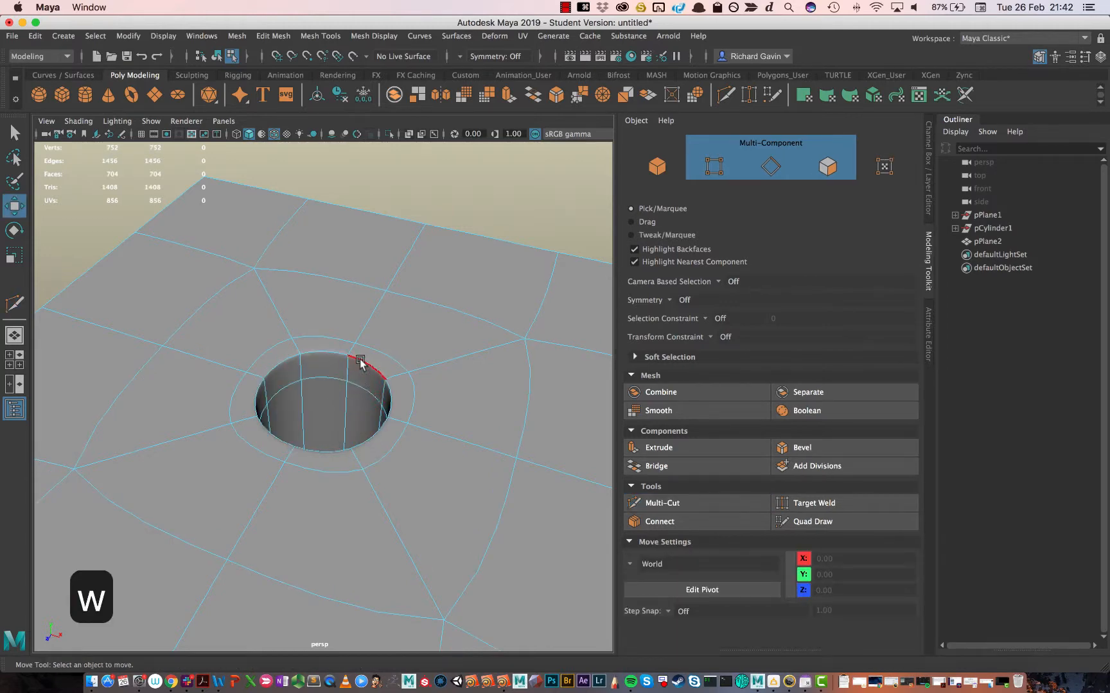
{"action": "right_click_drag", "start_coordinate": [359, 363], "coordinate": [393, 301]}
{"action": "left_click_drag", "start_coordinate": [392, 303], "coordinate": [353, 441], "text": "alt"}
{"action": "scroll", "coordinate": [354, 442], "scroll_direction": "down", "scroll_amount": 3}
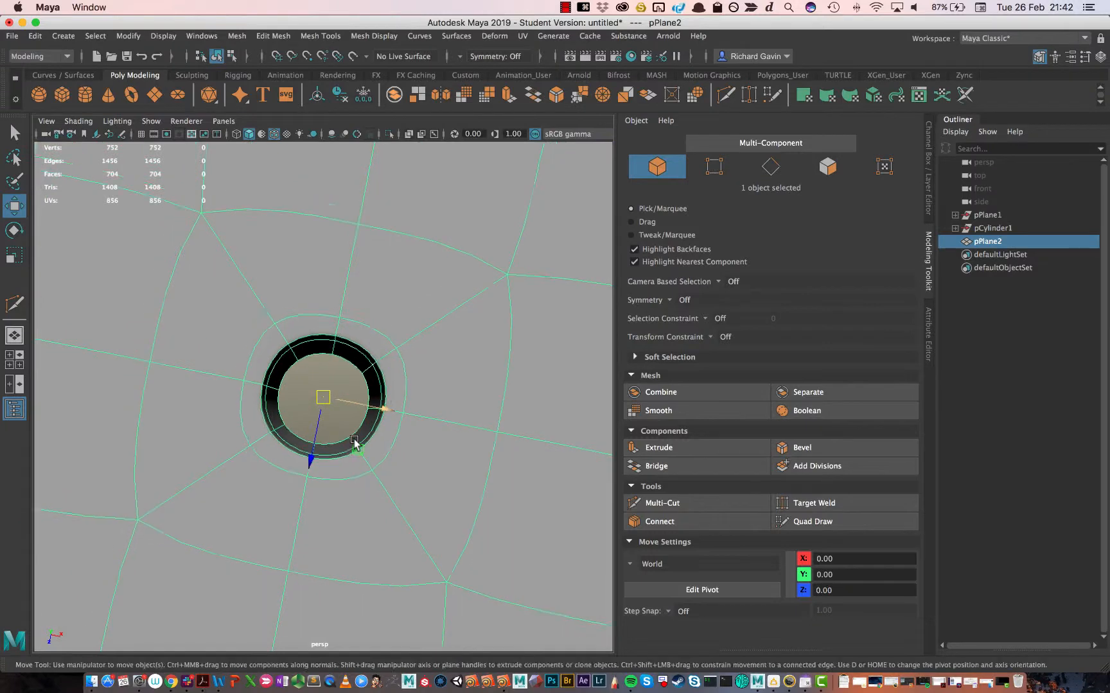